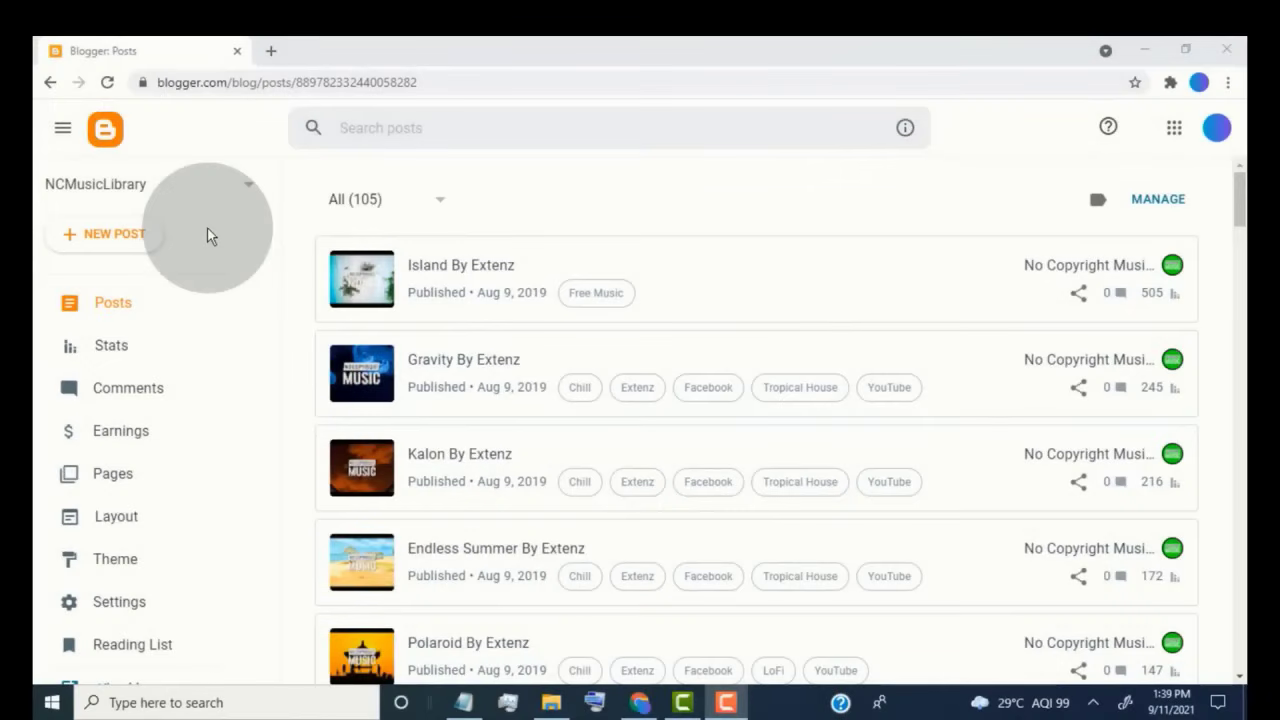
# - Open the blog's Settings and scroll down to the Crawlers and indexing section
pyautogui.scroll(-2, 206, 260)
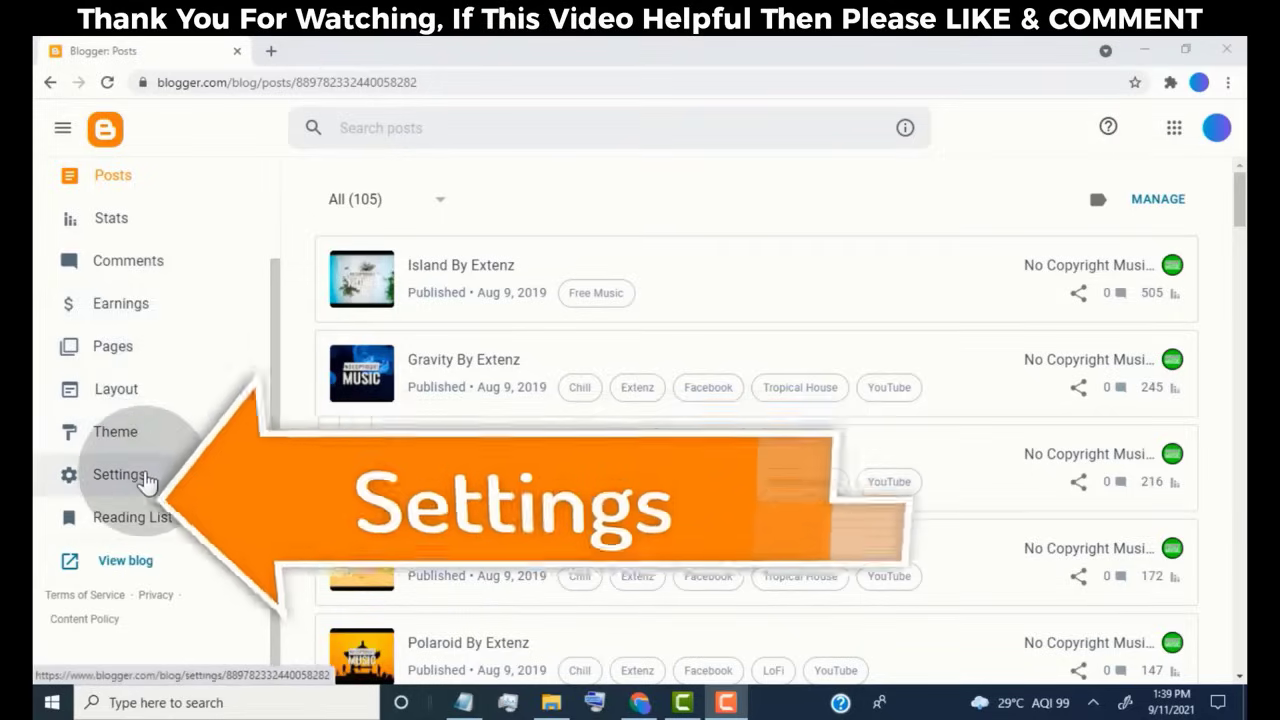
pyautogui.click(145, 478)
pyautogui.scroll(-1, 503, 316)
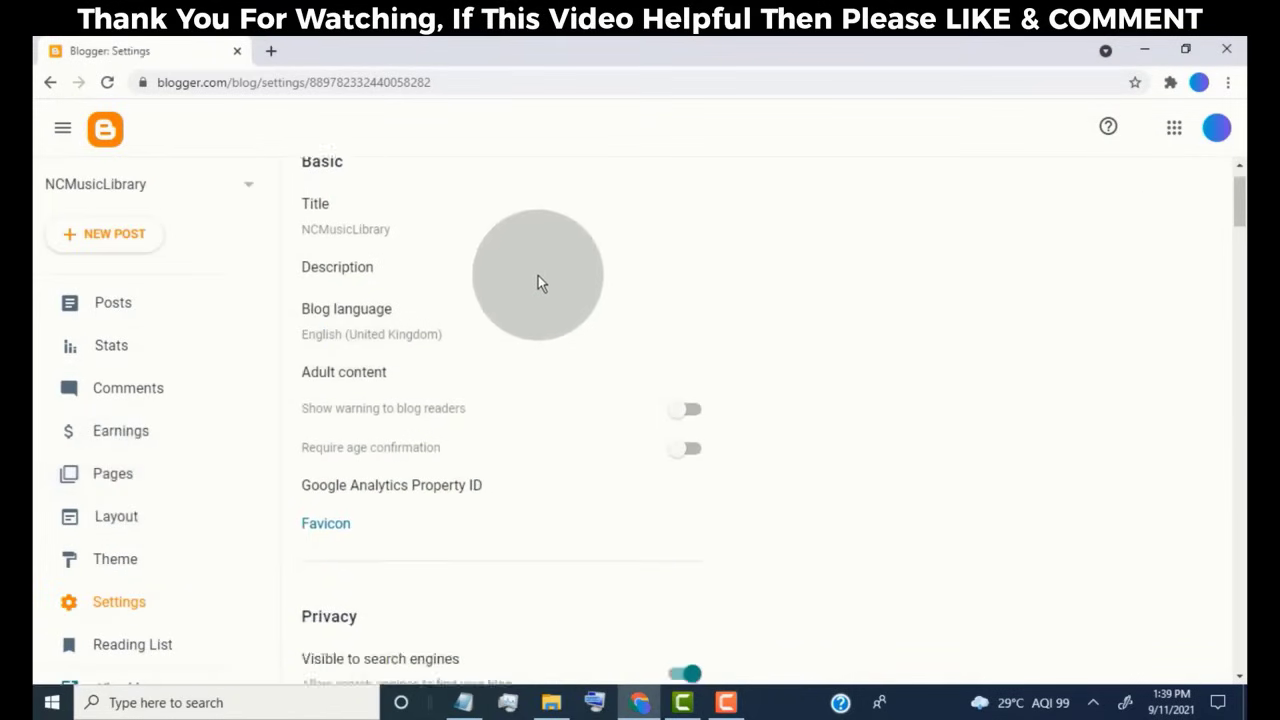
pyautogui.scroll(-1, 537, 283)
pyautogui.scroll(-2, 531, 297)
pyautogui.scroll(-2, 531, 297)
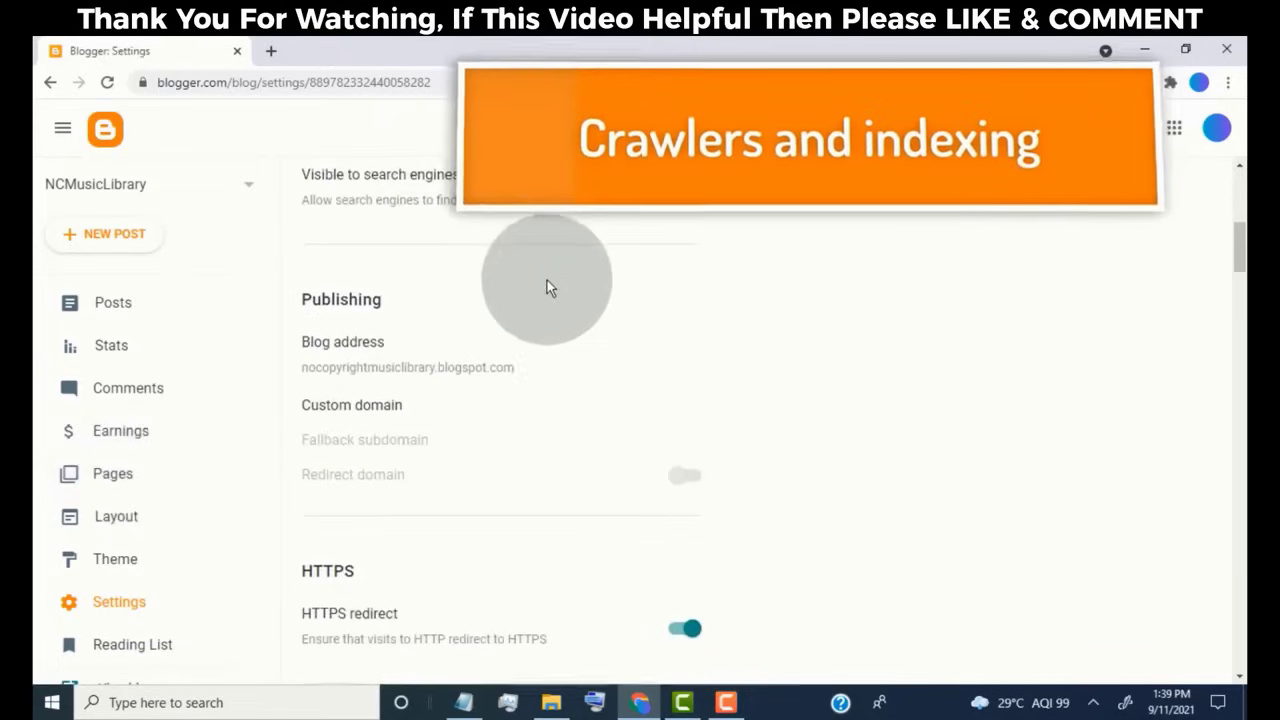
pyautogui.scroll(-2, 563, 263)
pyautogui.scroll(-2, 554, 260)
pyautogui.scroll(-1, 557, 262)
pyautogui.scroll(-1, 557, 255)
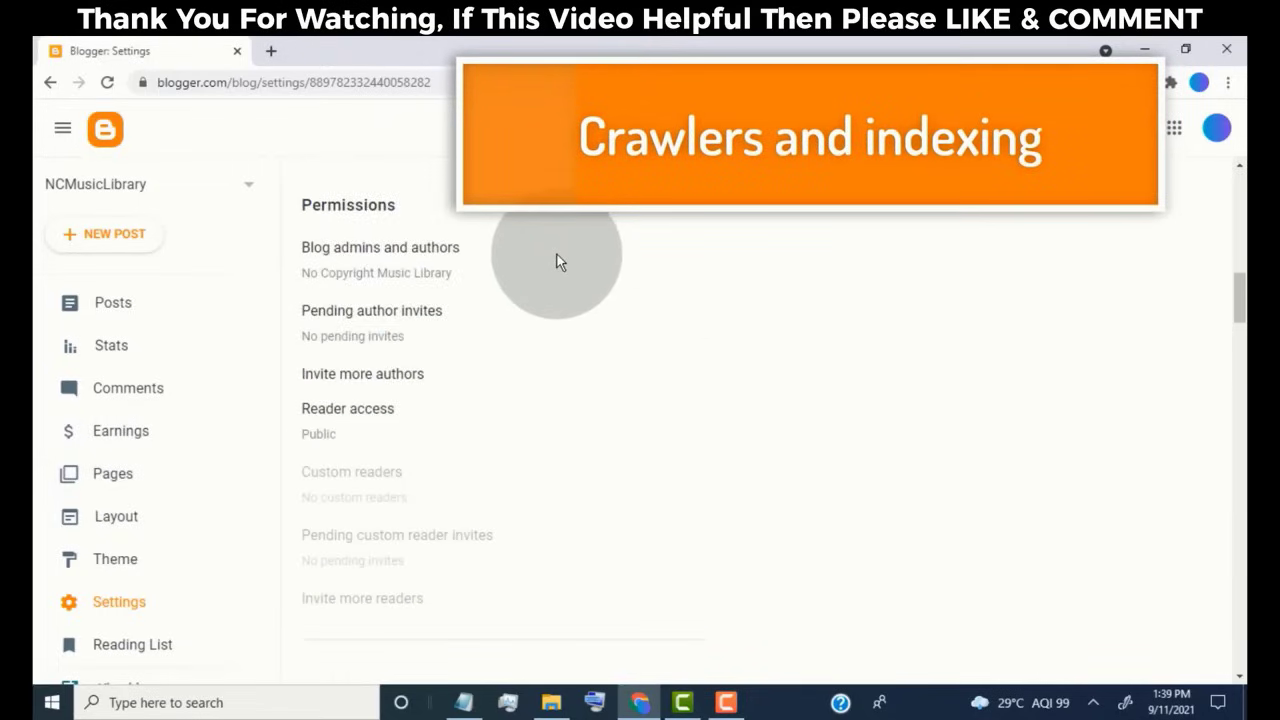
pyautogui.scroll(-1, 557, 255)
pyautogui.scroll(-3, 557, 255)
pyautogui.scroll(-2, 557, 255)
pyautogui.scroll(-2, 557, 256)
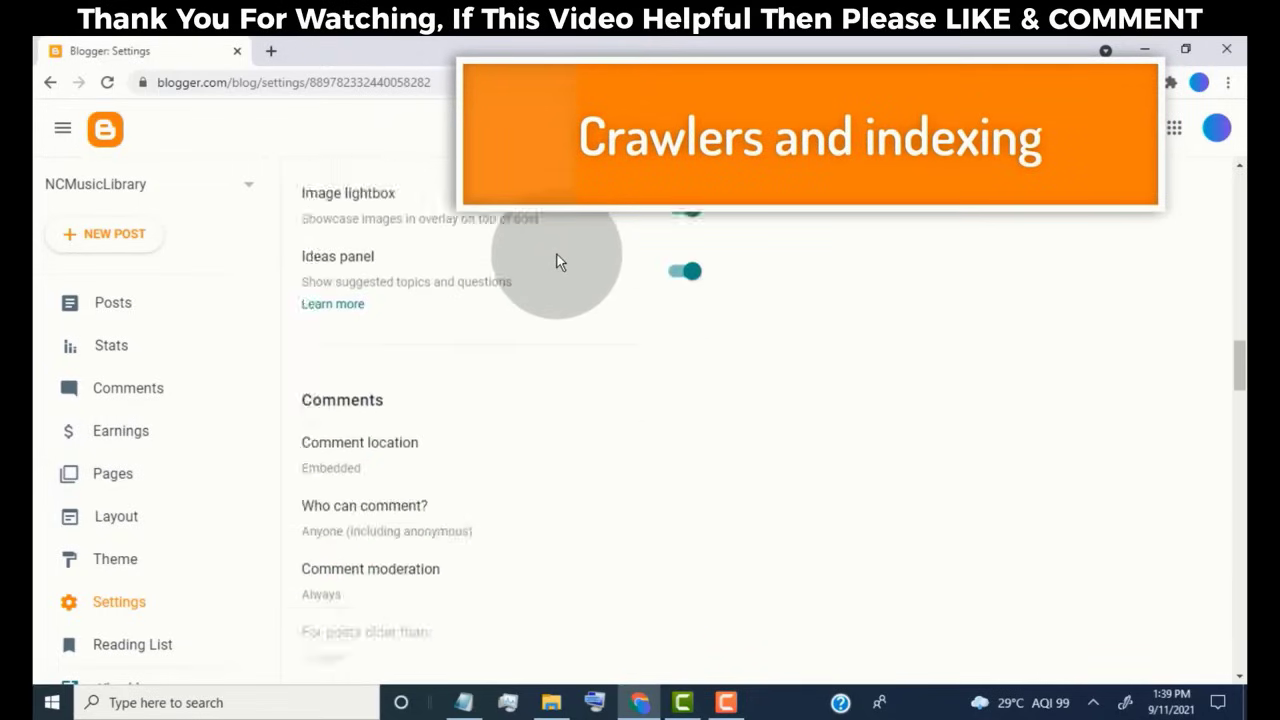
pyautogui.scroll(-2, 557, 256)
pyautogui.scroll(-2, 557, 256)
pyautogui.scroll(-2, 557, 258)
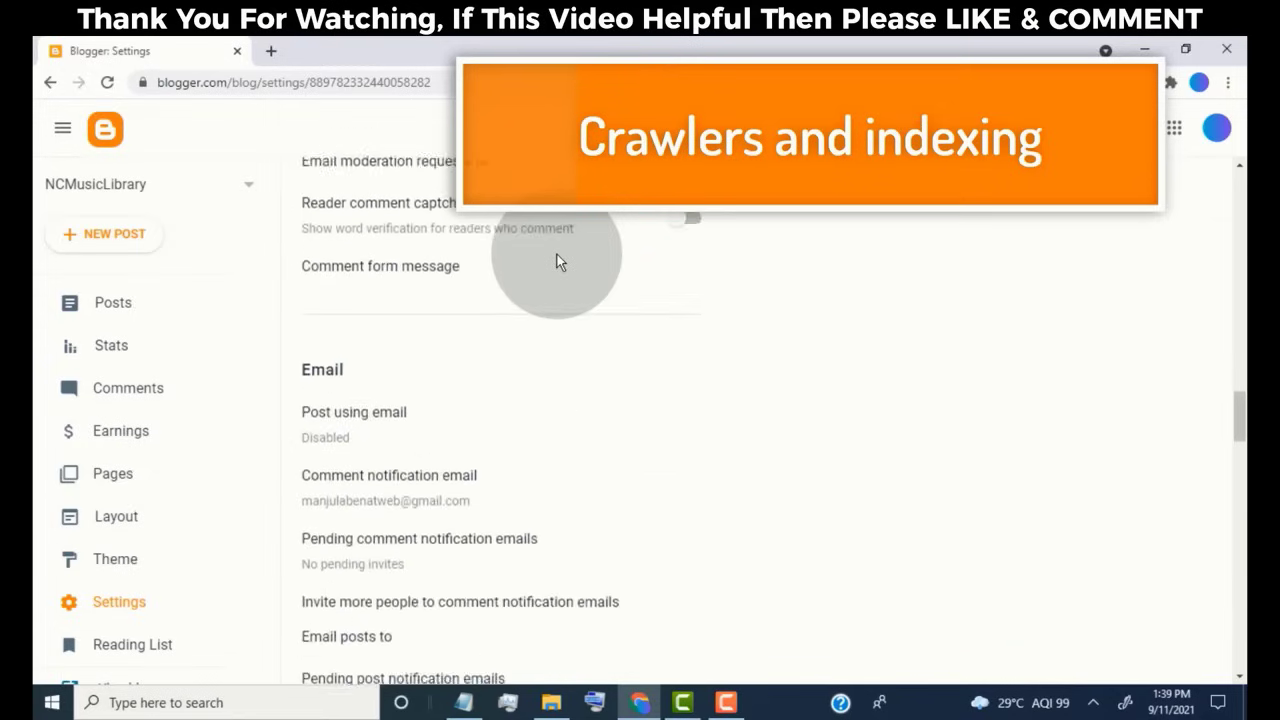
pyautogui.scroll(-2, 557, 258)
pyautogui.scroll(-2, 557, 258)
pyautogui.scroll(-2, 557, 258)
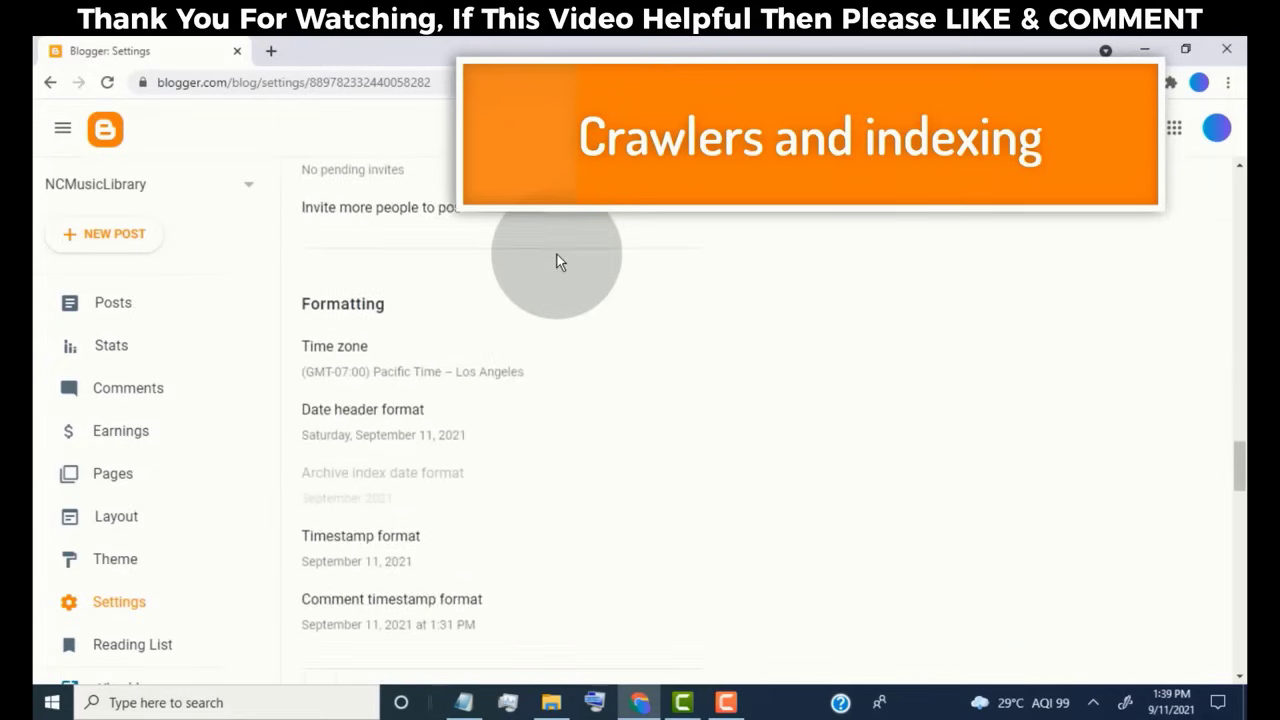
pyautogui.scroll(-2, 557, 258)
pyautogui.scroll(-2, 557, 261)
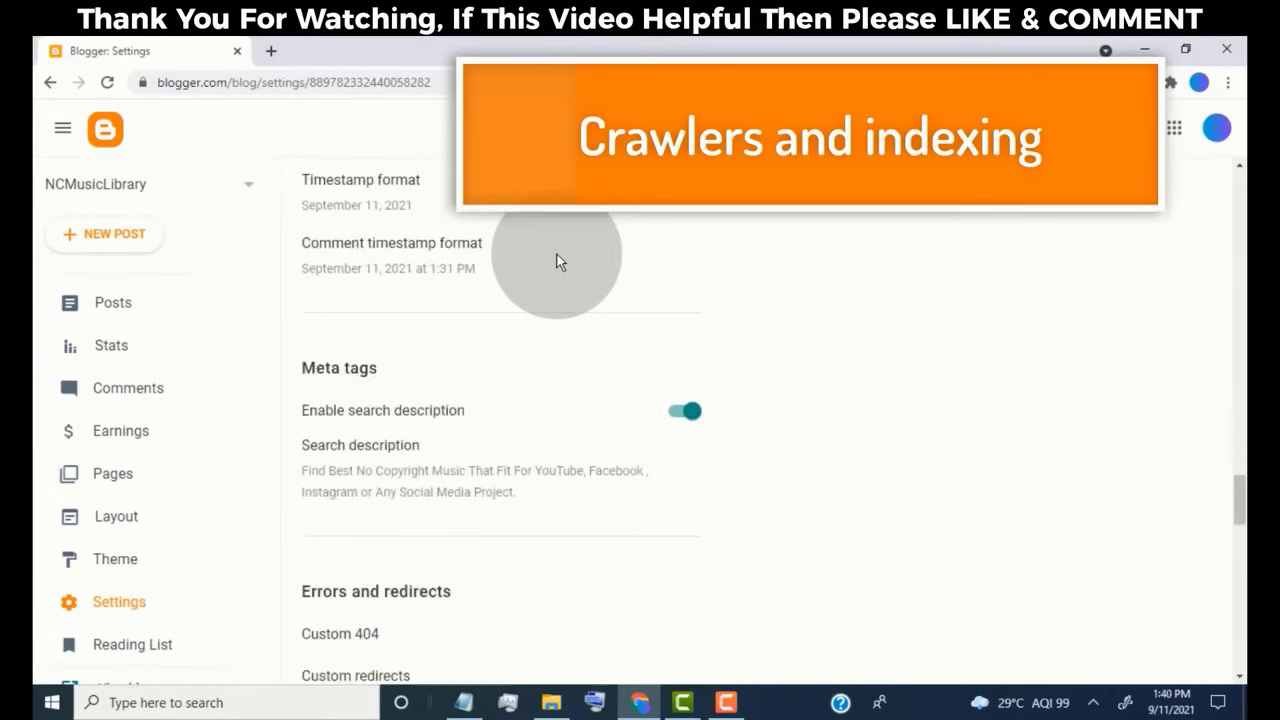
pyautogui.scroll(-2, 557, 260)
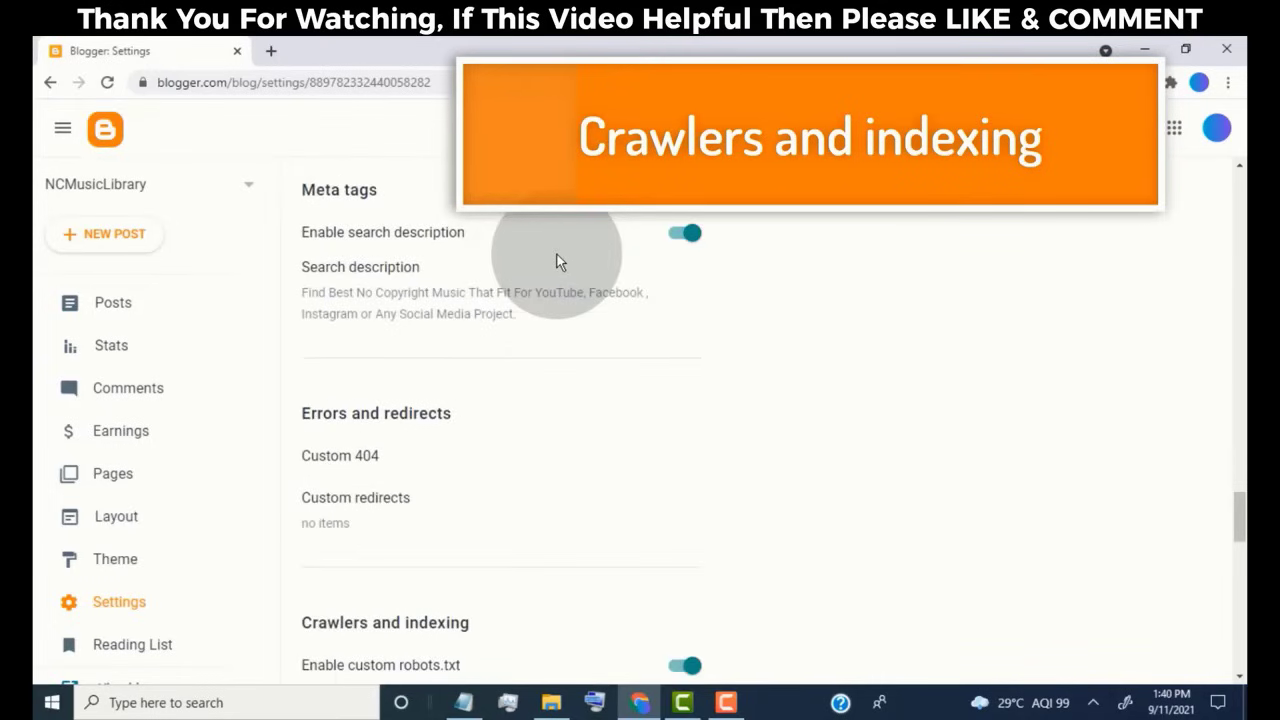
pyautogui.scroll(-2, 557, 261)
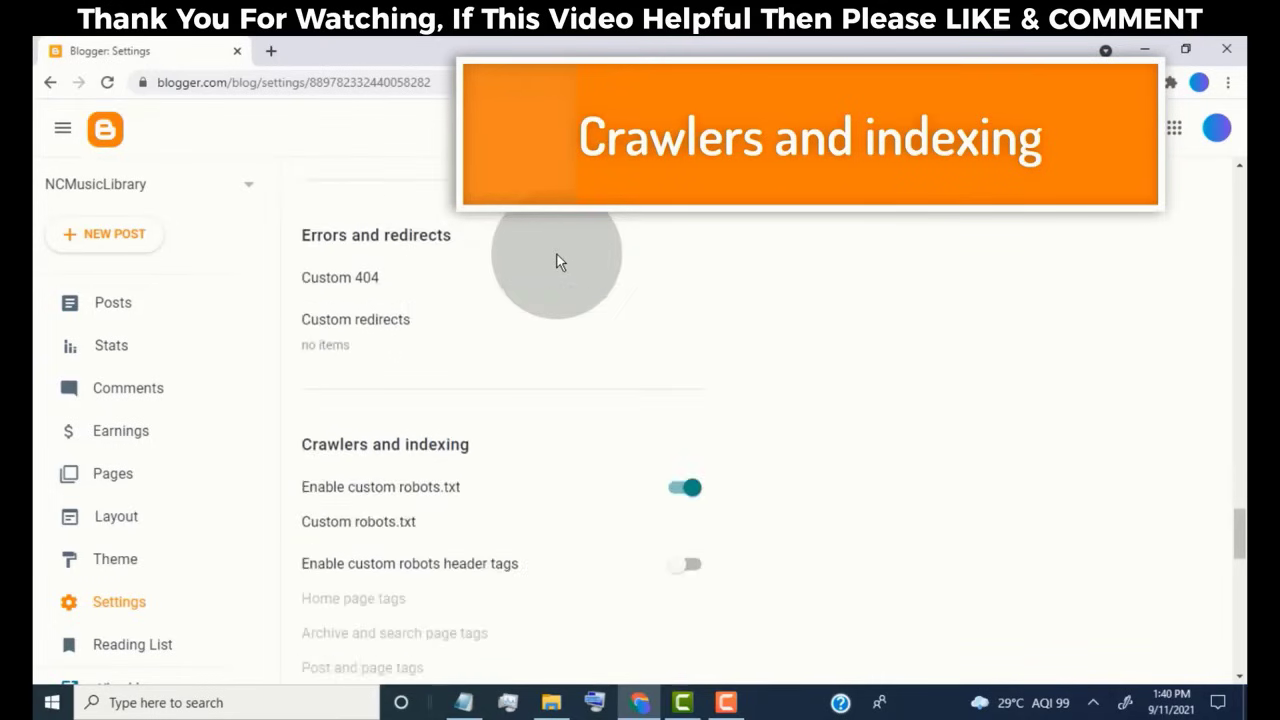
pyautogui.scroll(-2, 557, 261)
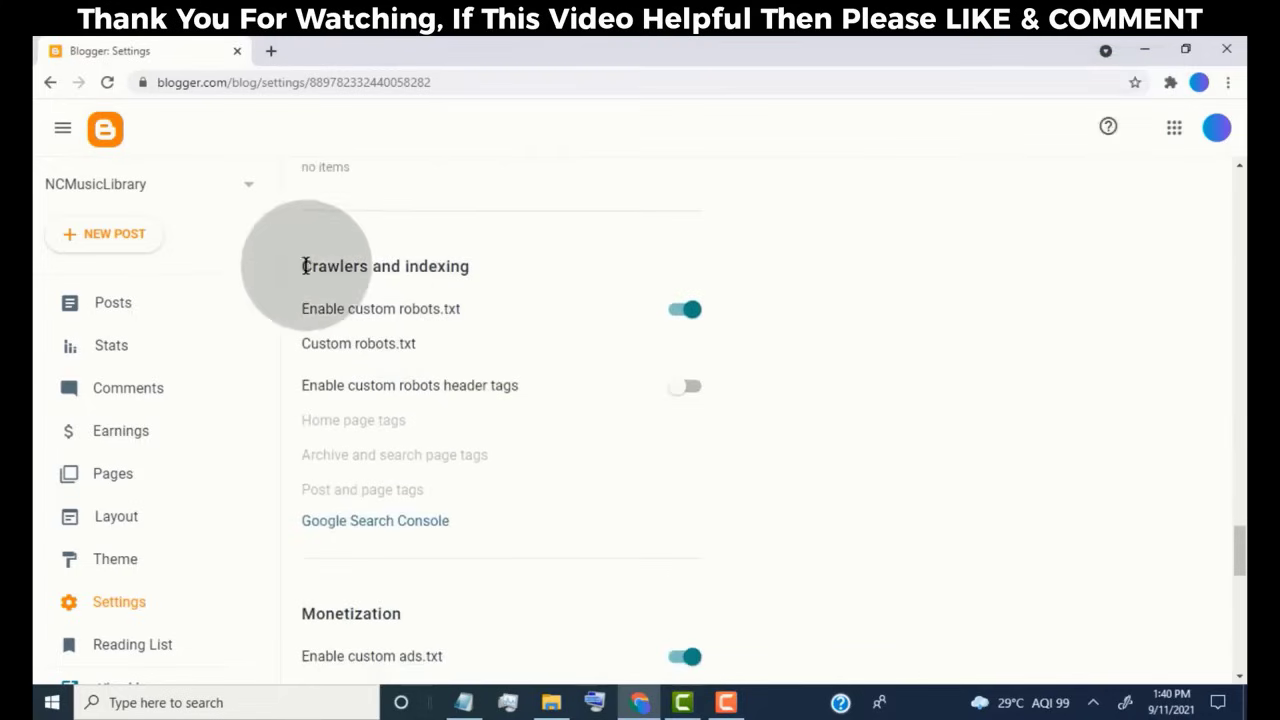
# - Turn off the Enable custom robots.txt toggle under Crawlers and indexing
pyautogui.moveTo(303, 266); pyautogui.dragTo(471, 268)
pyautogui.click(432, 300)
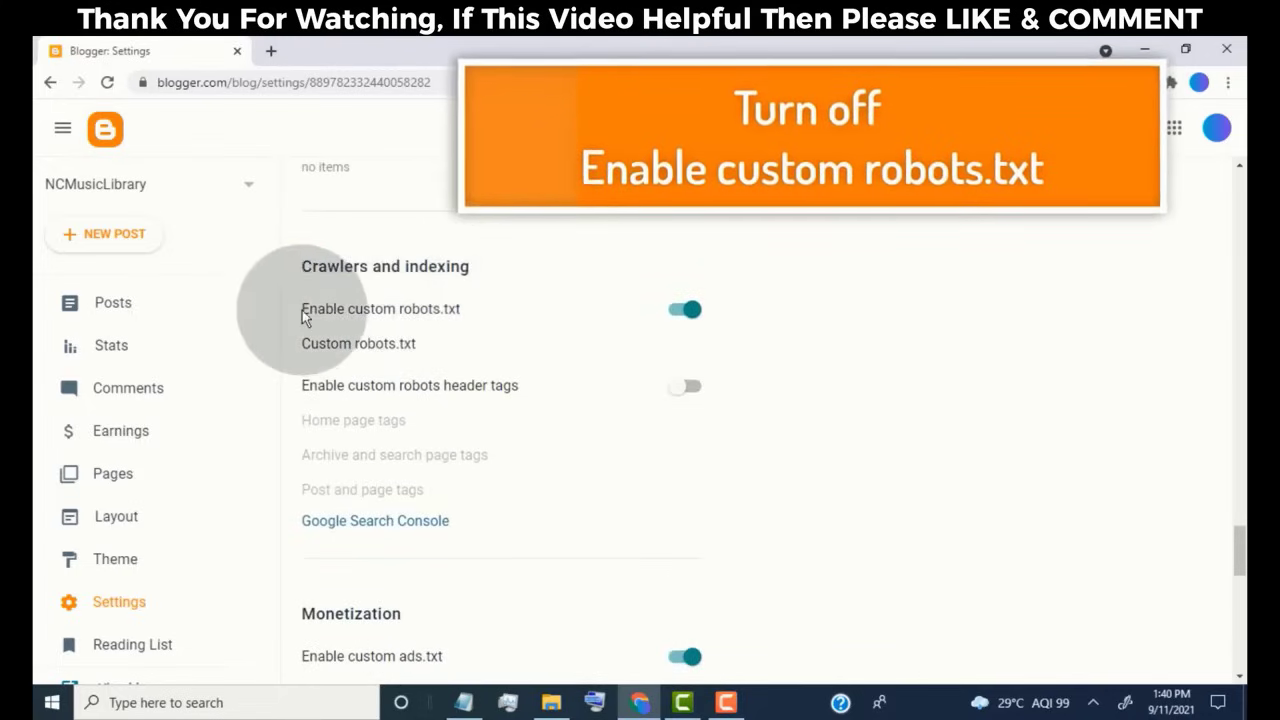
pyautogui.moveTo(302, 310); pyautogui.dragTo(455, 308)
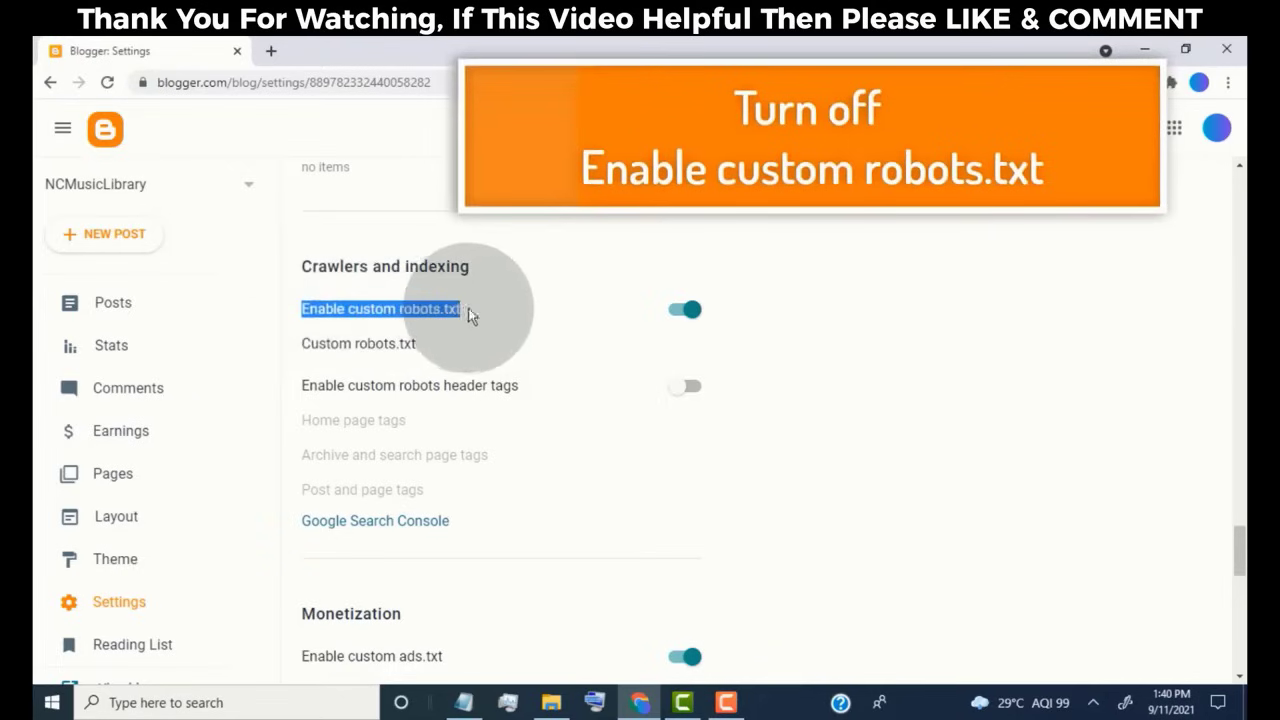
pyautogui.click(468, 308)
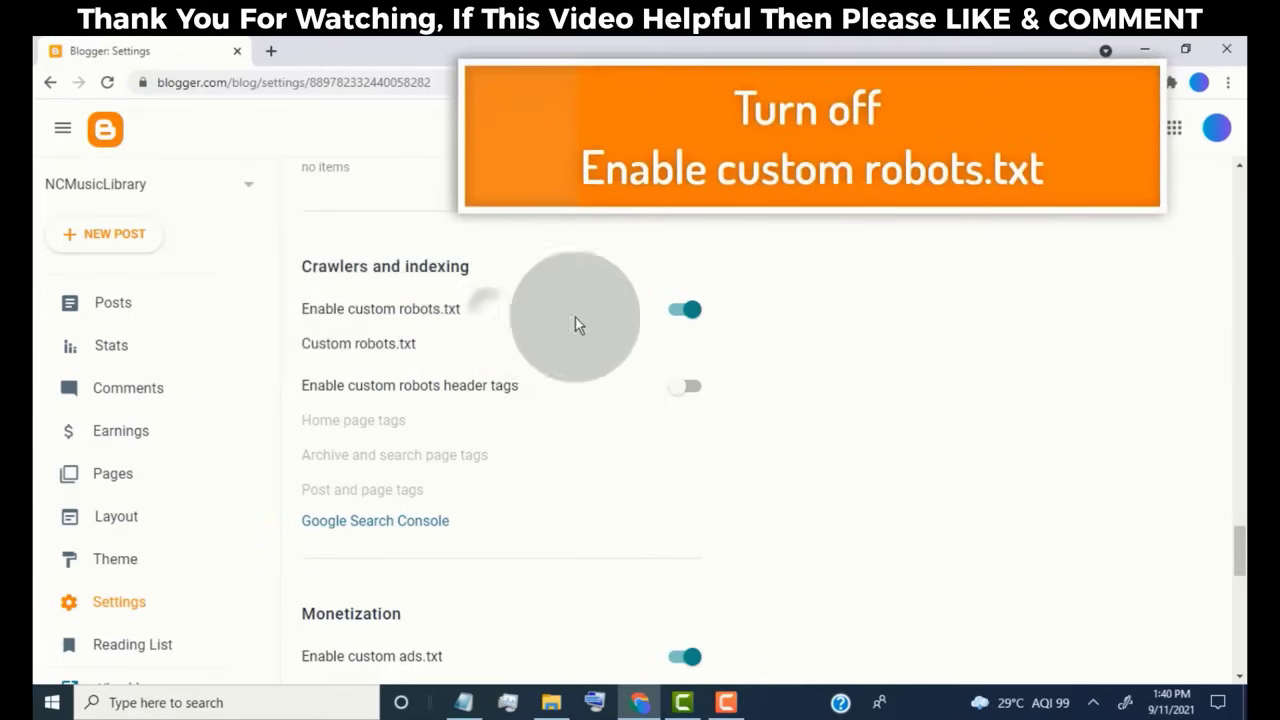
pyautogui.click(681, 318)
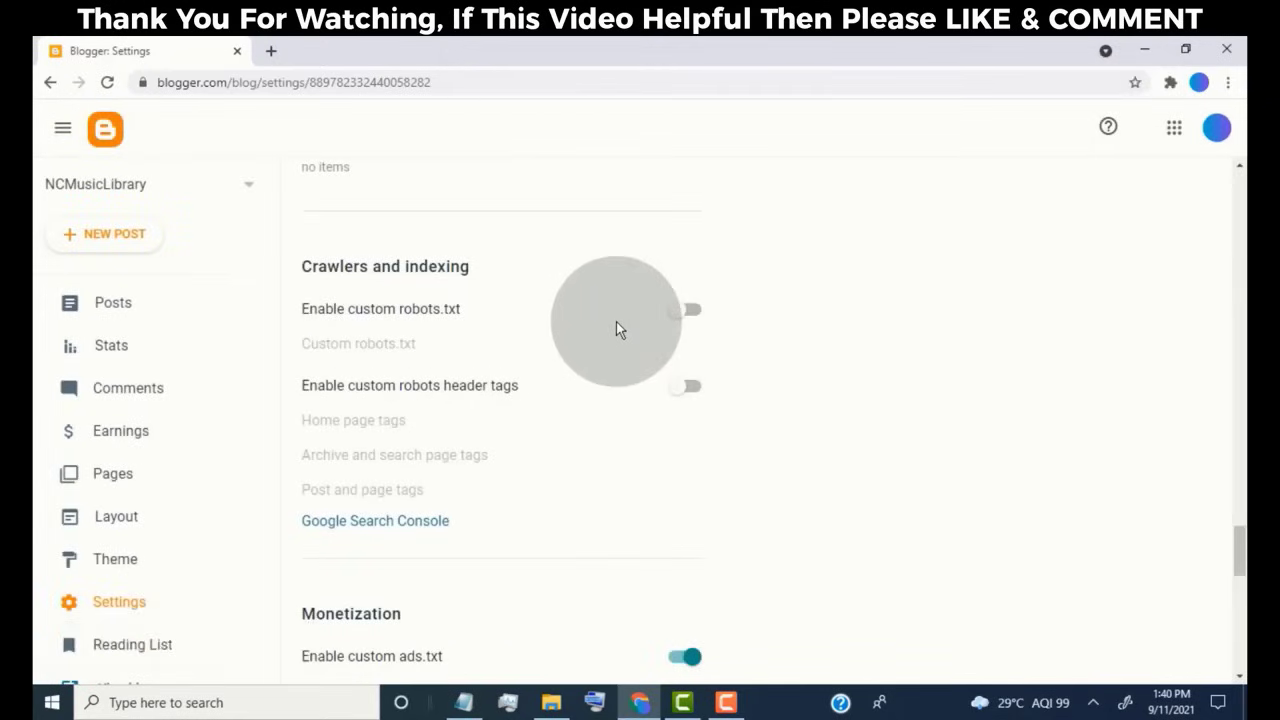
pyautogui.scroll(-2, 194, 463)
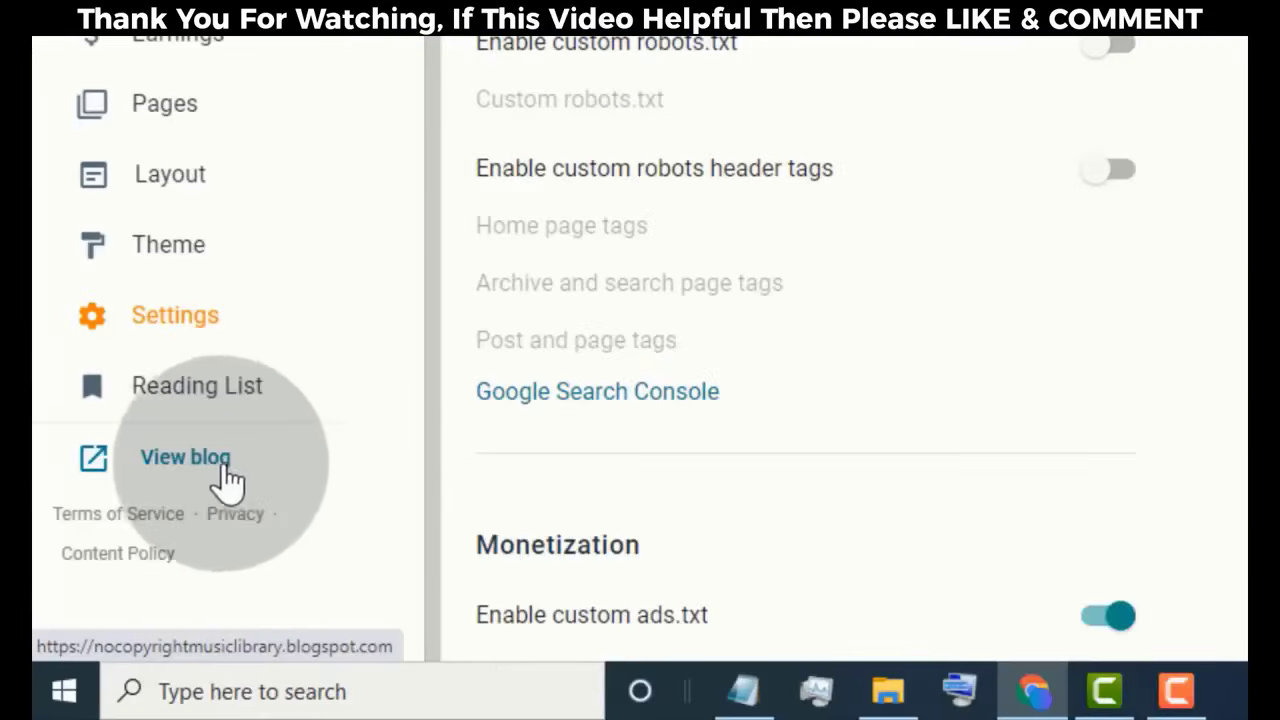
# - Open the live blog in a new tab and load its /robots.txt address
pyautogui.click(214, 466)
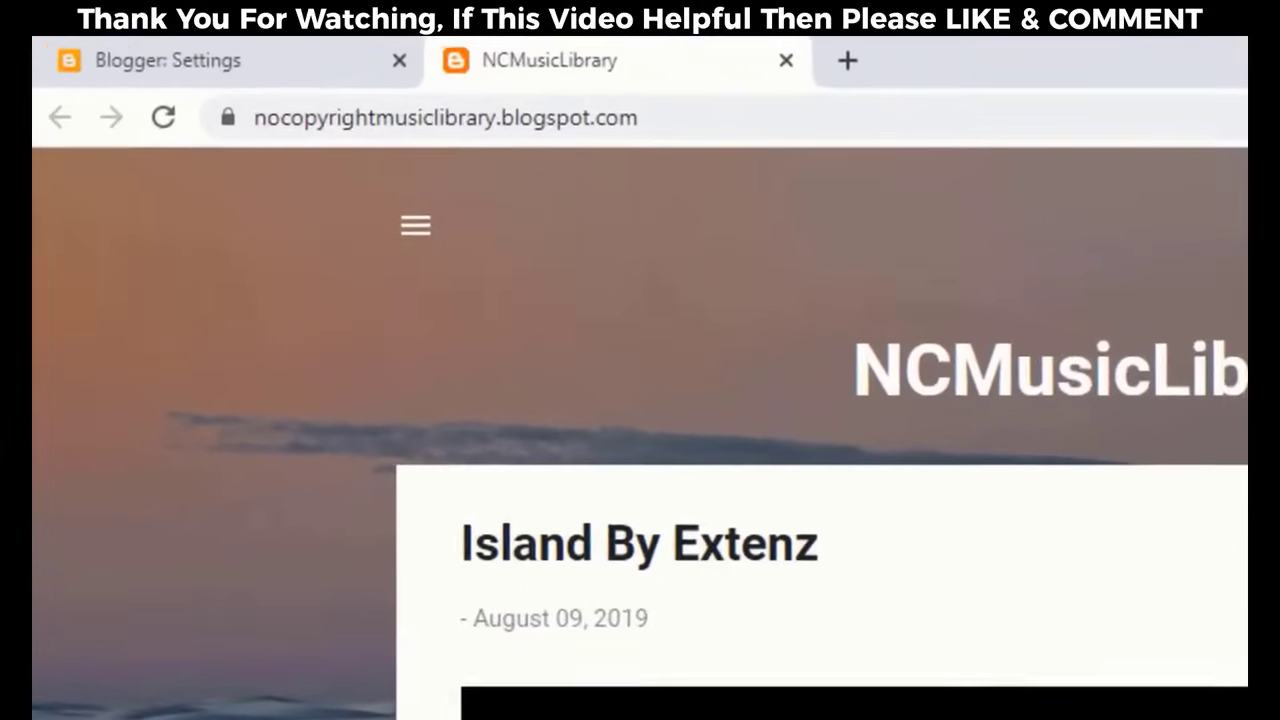
pyautogui.click(690, 125)
pyautogui.click(737, 128)
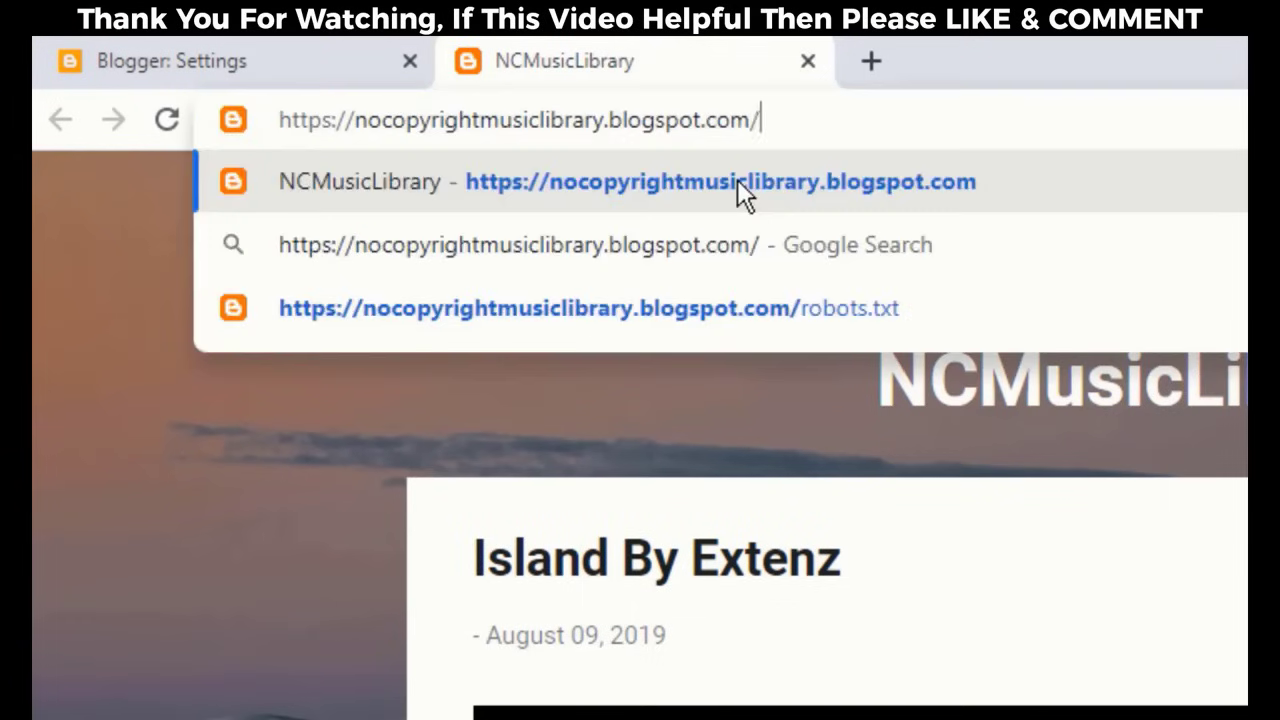
pyautogui.write('robot')
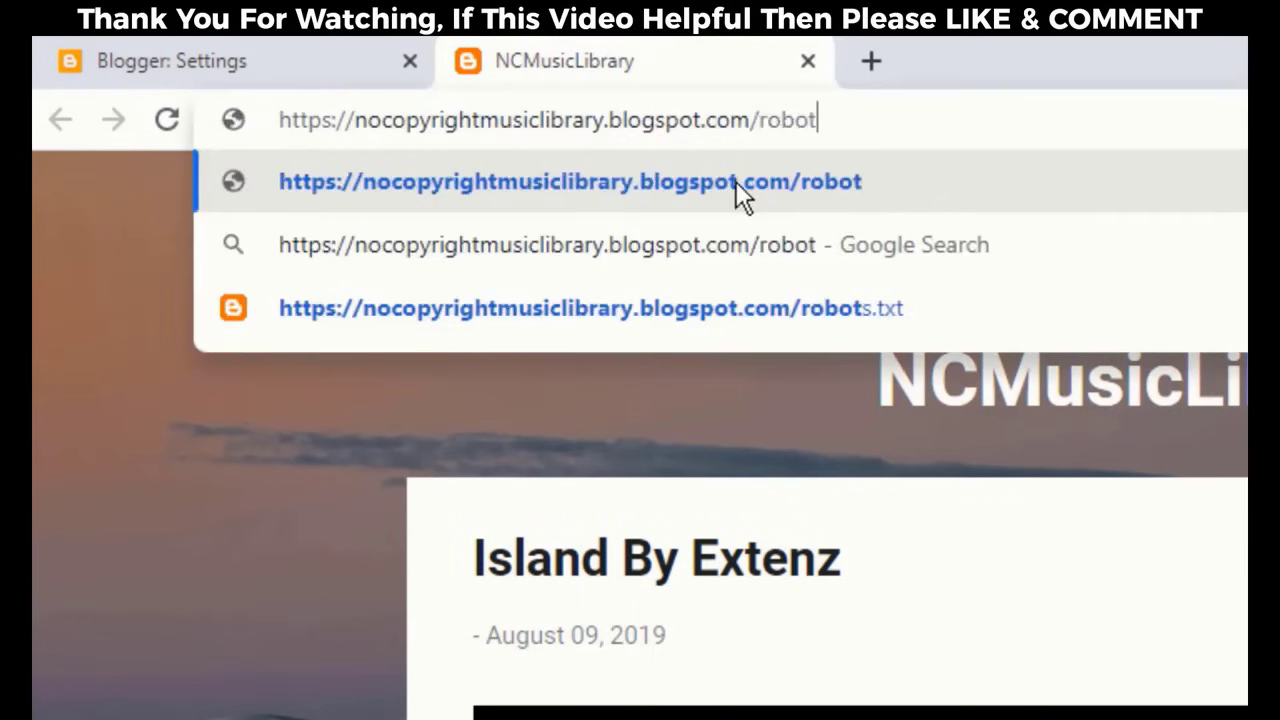
pyautogui.write('s.')
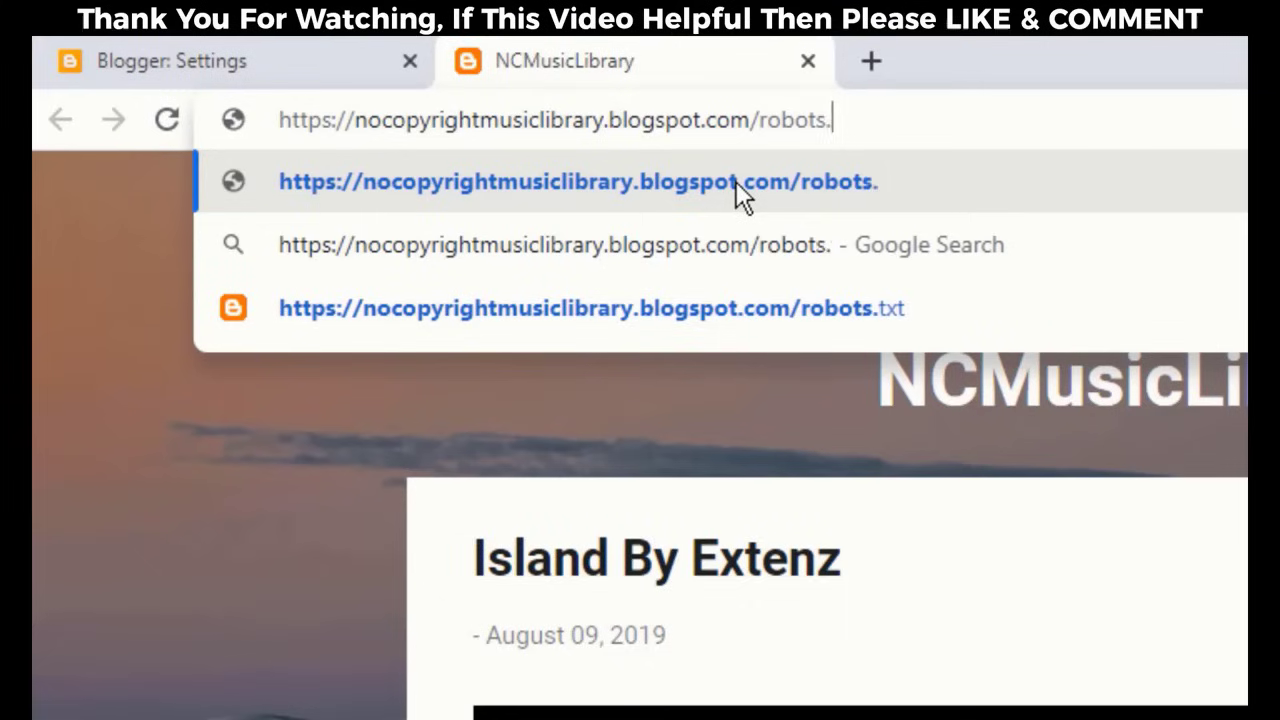
pyautogui.write('txt')
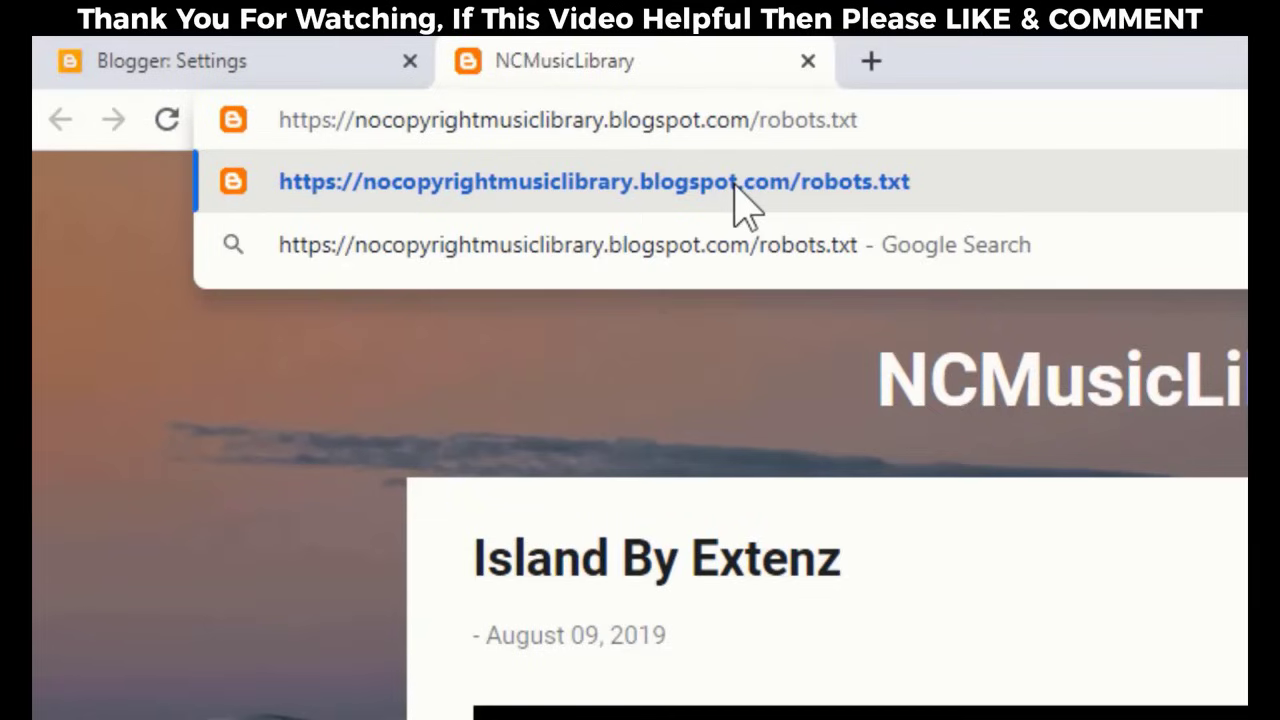
pyautogui.click(736, 184)
# - Select the robots.txt rules text, ending at the sitemap address on the last line
pyautogui.moveTo(822, 361)
pyautogui.mouseDown()
pyautogui.moveTo(557, 337)
pyautogui.moveTo(140, 243)
pyautogui.moveTo(46, 208)
pyautogui.moveTo(35, 190)
pyautogui.mouseUp()
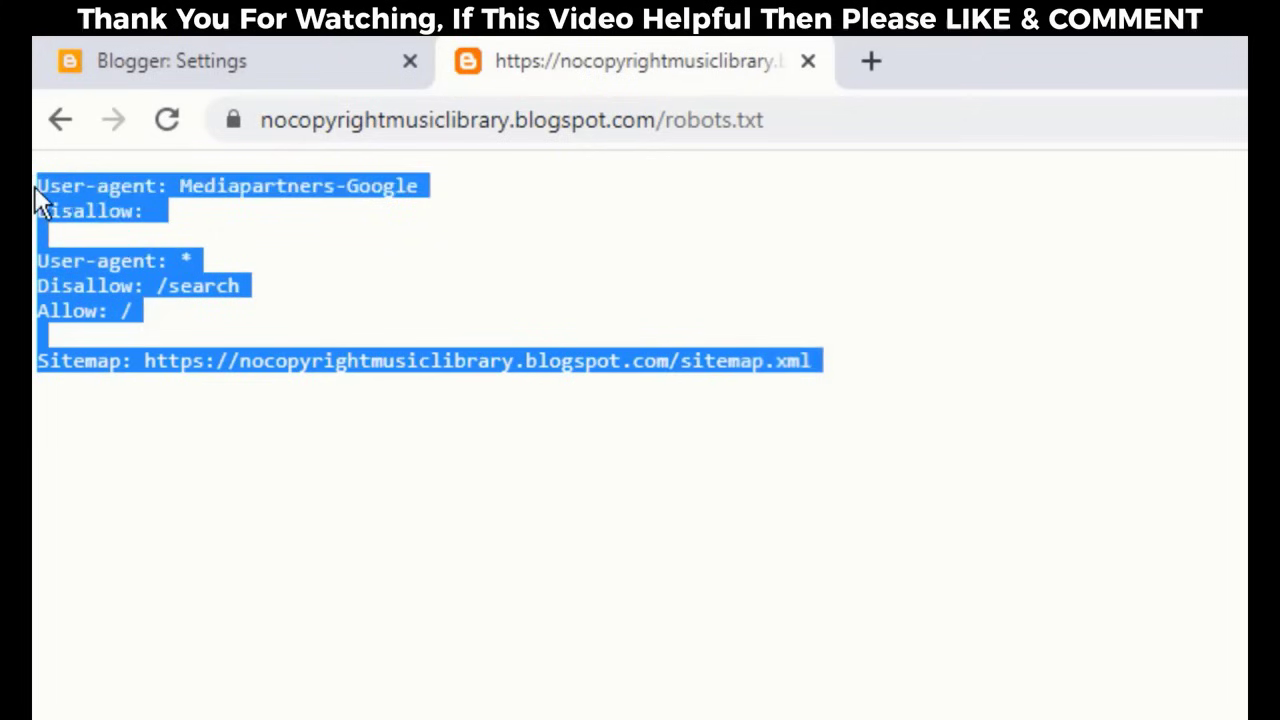
pyautogui.click(629, 254)
pyautogui.moveTo(837, 378); pyautogui.dragTo(148, 368)
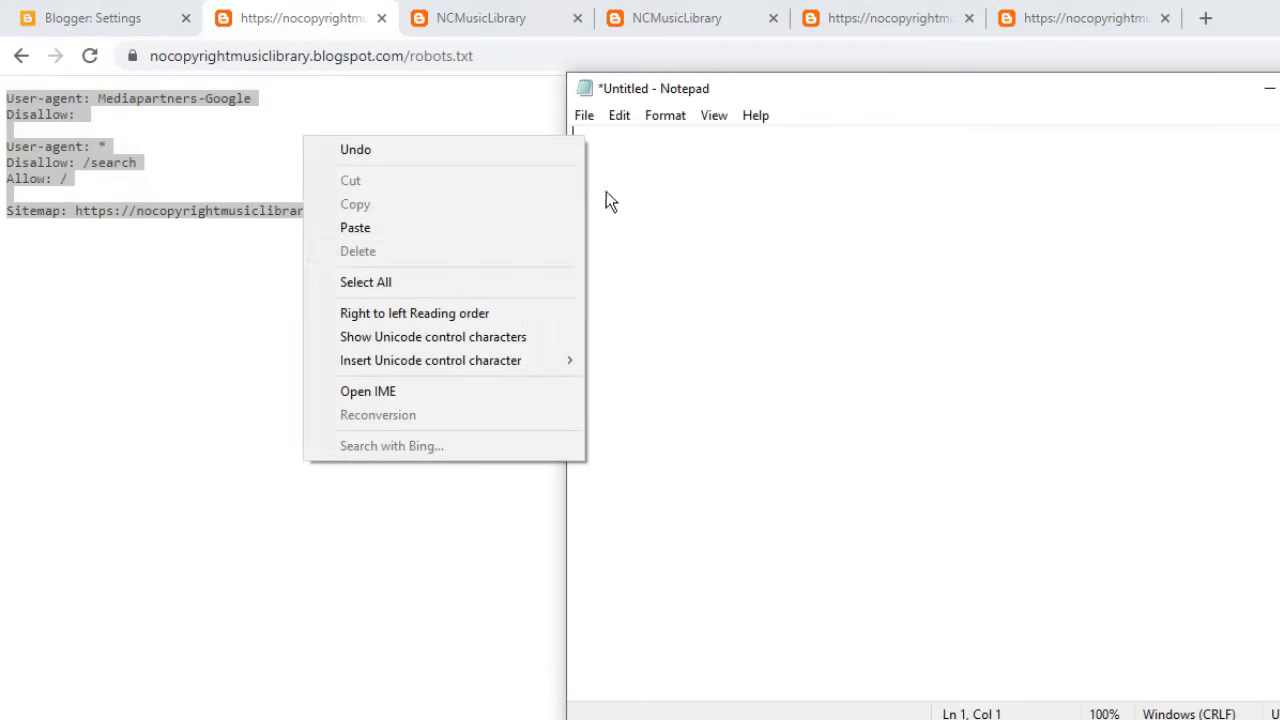
# - Paste the robots.txt rules into Notepad, cut and restore the Disallow: /search line, then select the Sitemap line
pyautogui.click(526, 229)
pyautogui.press('Return')
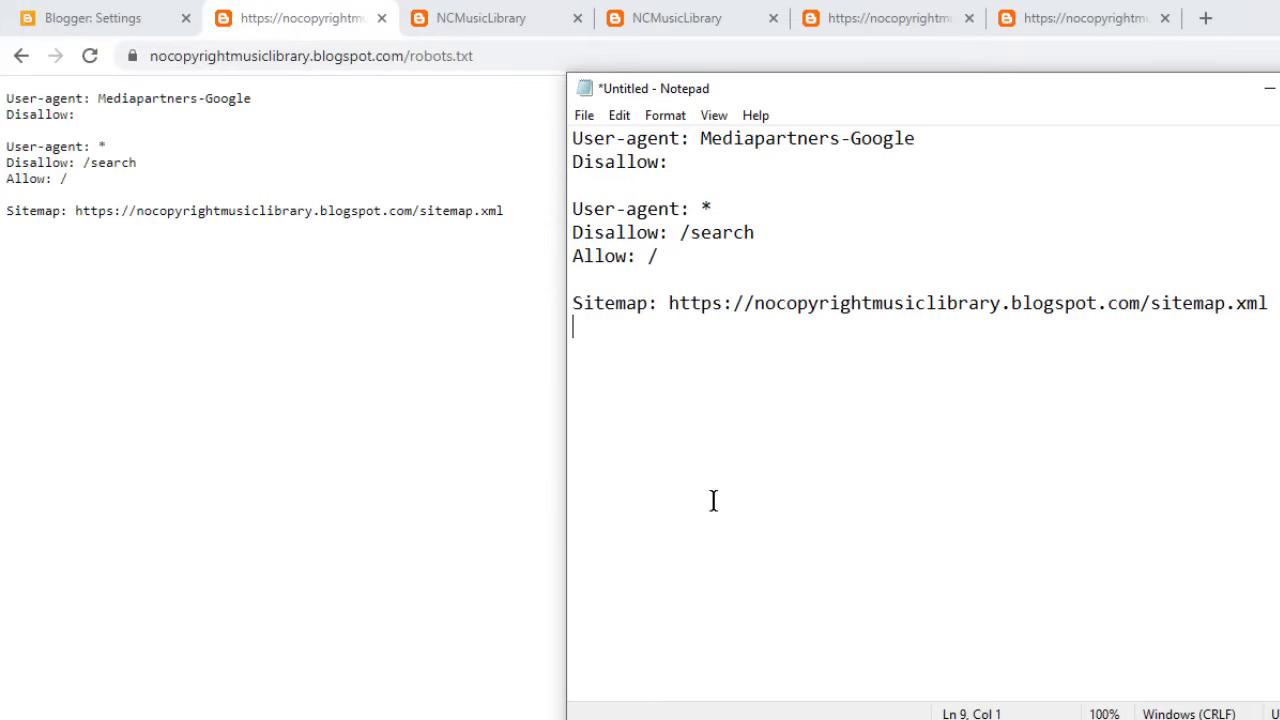
pyautogui.moveTo(755, 232); pyautogui.dragTo(571, 242)
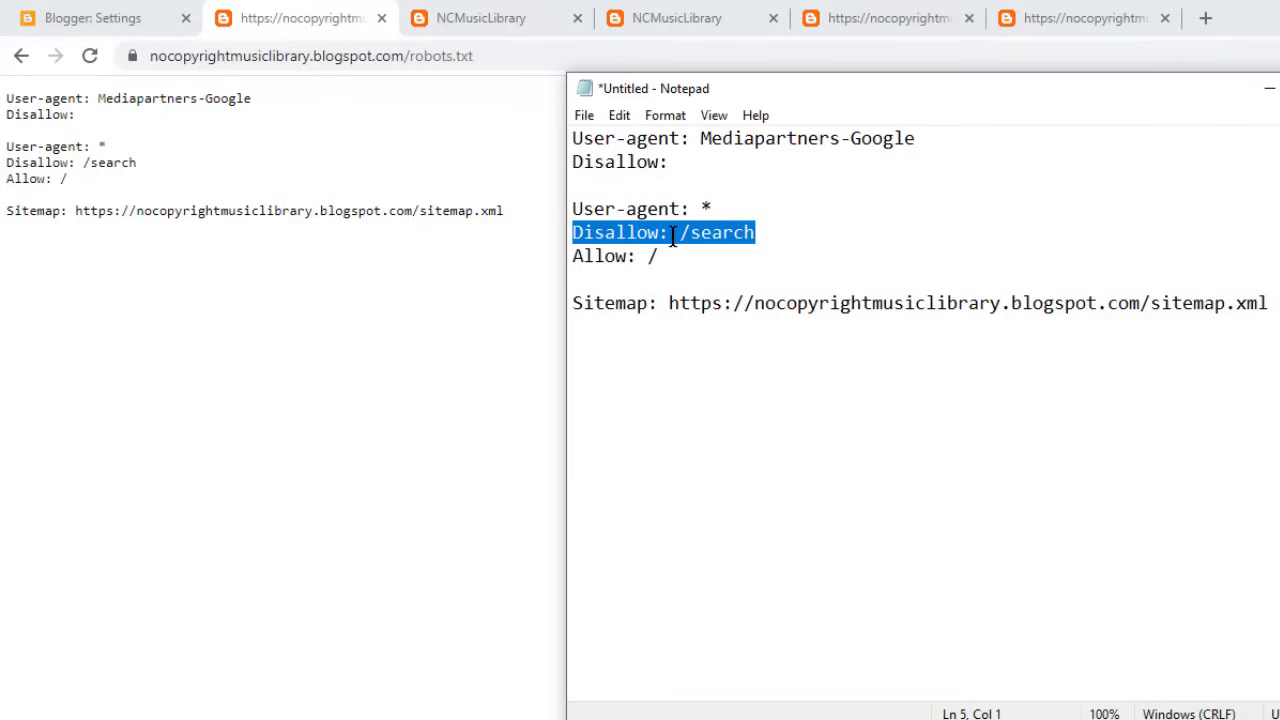
pyautogui.rightClick(675, 235)
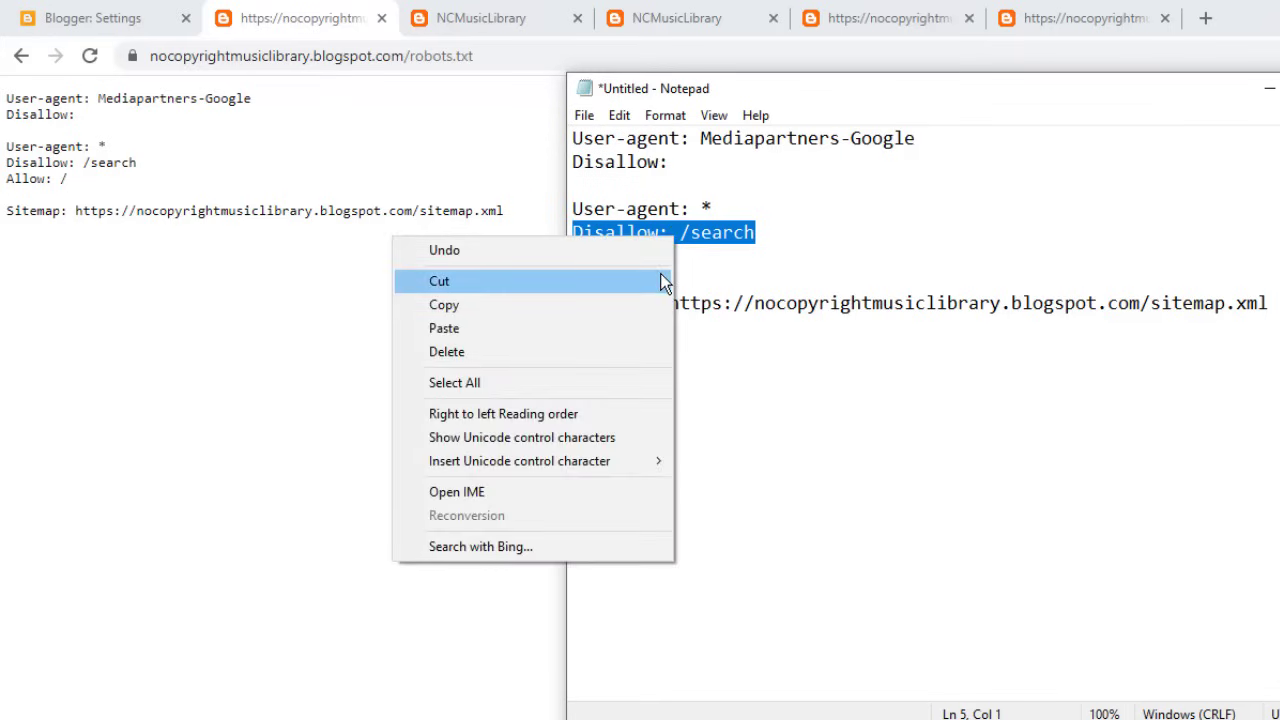
pyautogui.click(660, 281)
pyautogui.hotkey('ctrl', 'v')
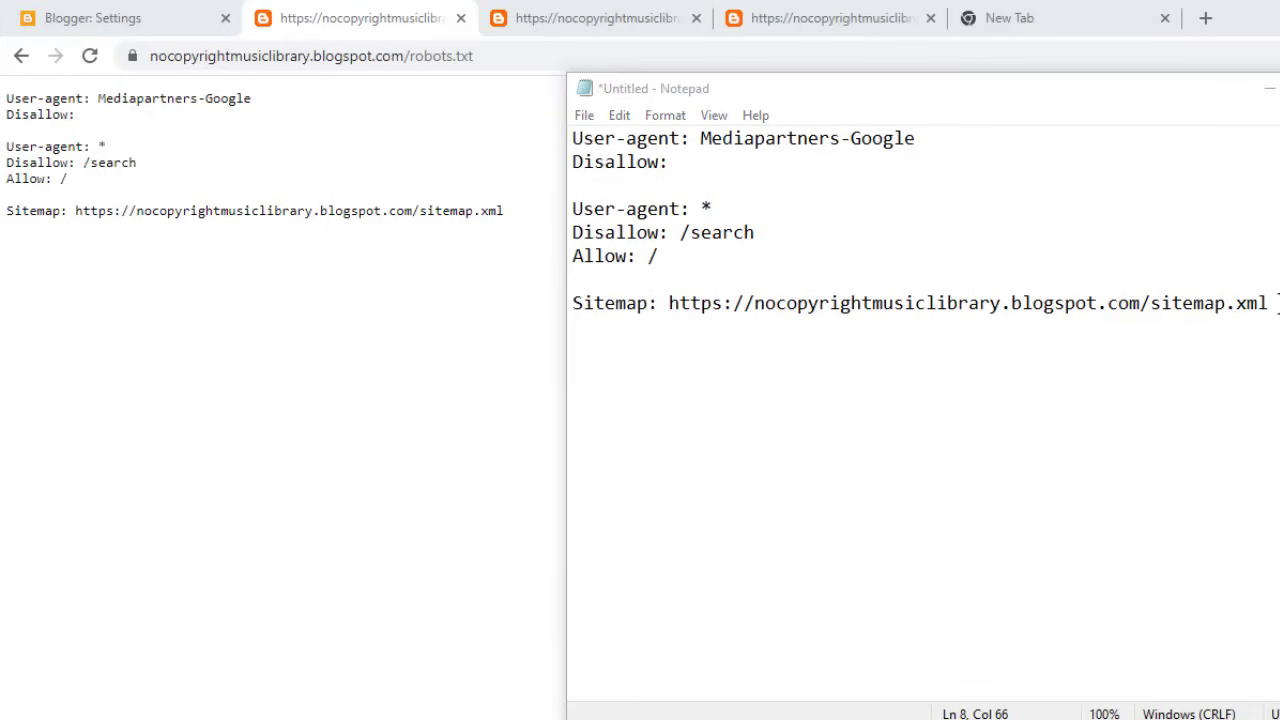
pyautogui.moveTo(1276, 303); pyautogui.dragTo(569, 303)
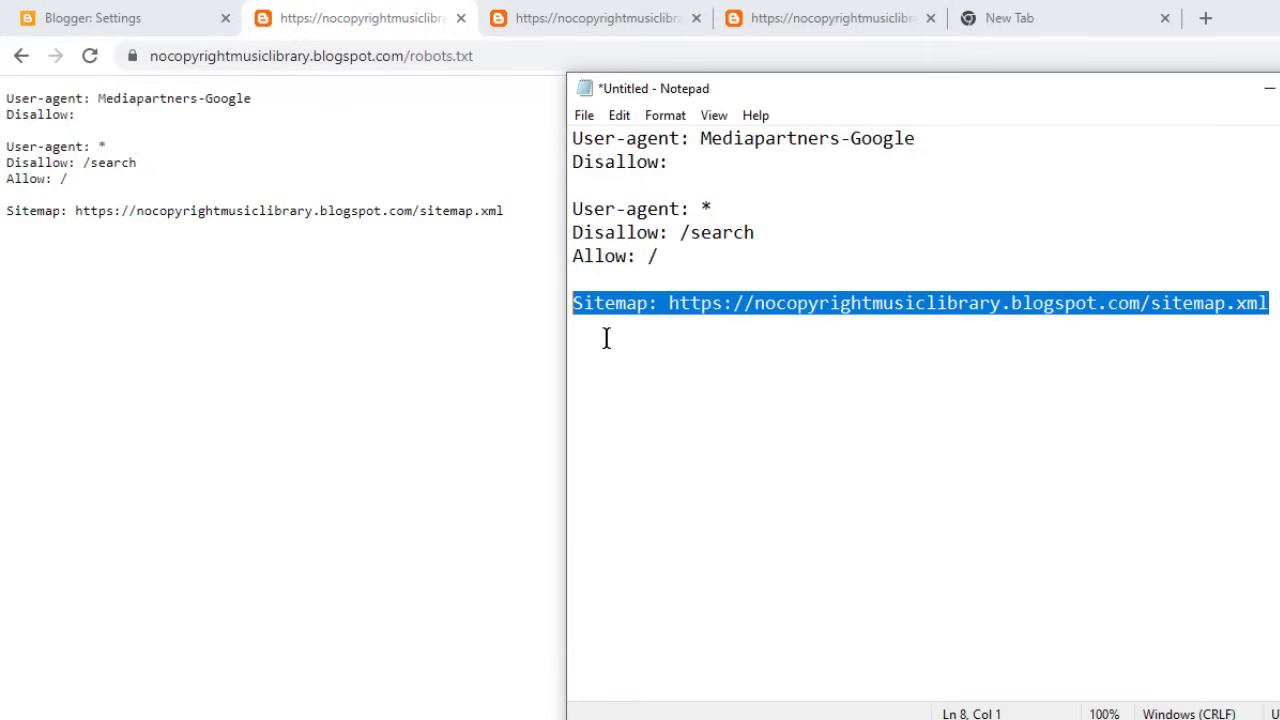
# - Add atom.xml and sitemap-pages.xml Sitemap lines below the existing Sitemap line
pyautogui.click(1274, 304)
pyautogui.press('Return')
pyautogui.press('Return')
pyautogui.rightClick(574, 346)
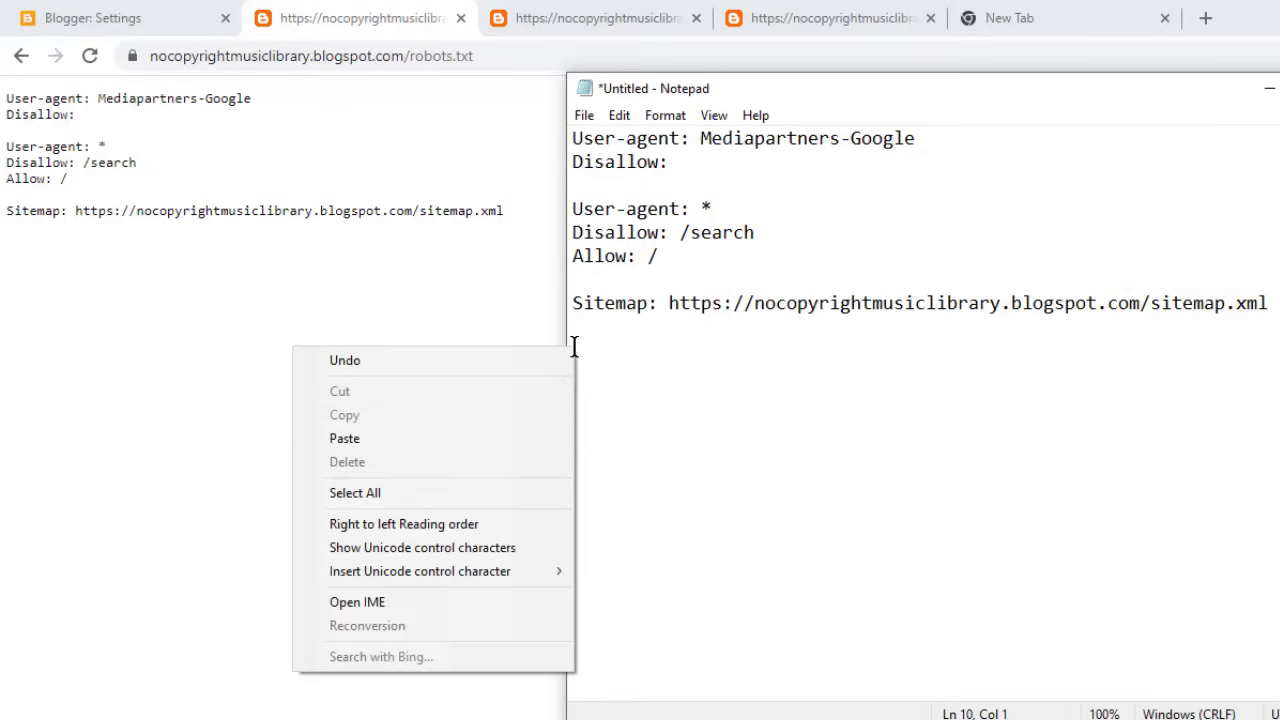
pyautogui.click(467, 440)
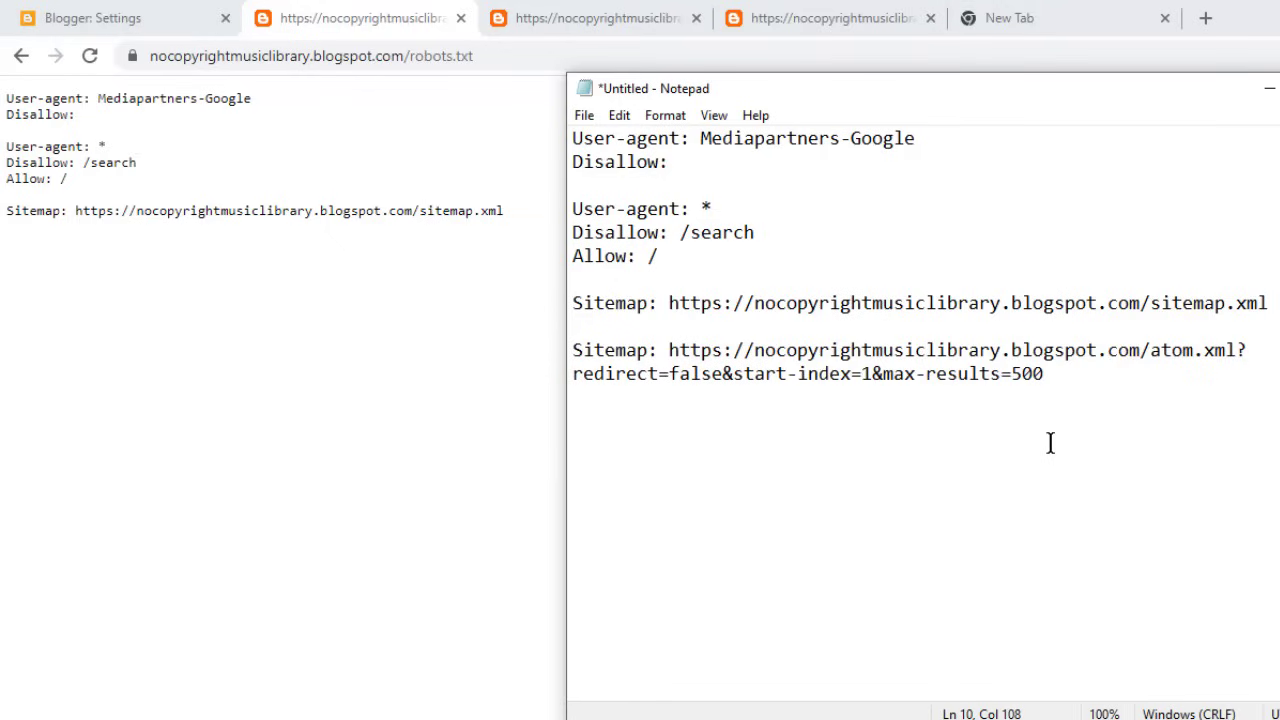
pyautogui.press('Return')
pyautogui.press('Return')
pyautogui.write('Si')
pyautogui.write('temap: https://no')
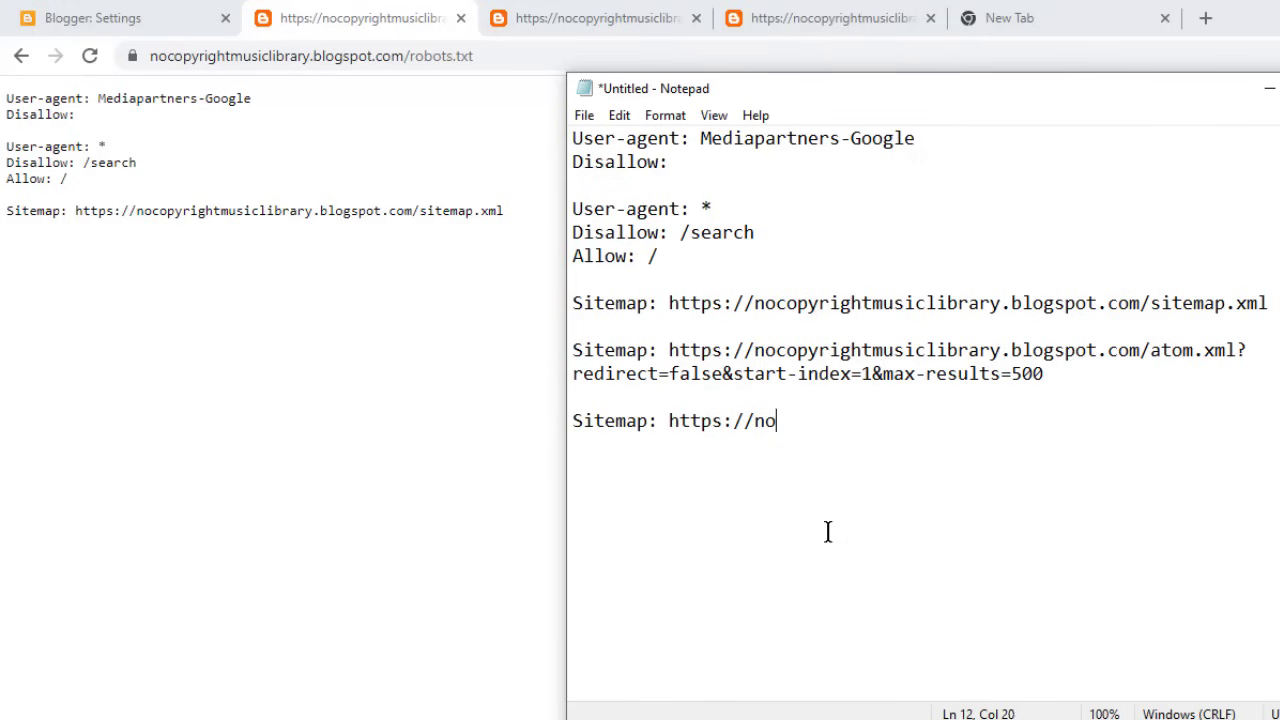
pyautogui.write('copyrightmusiclibrary.blogspot.com/')
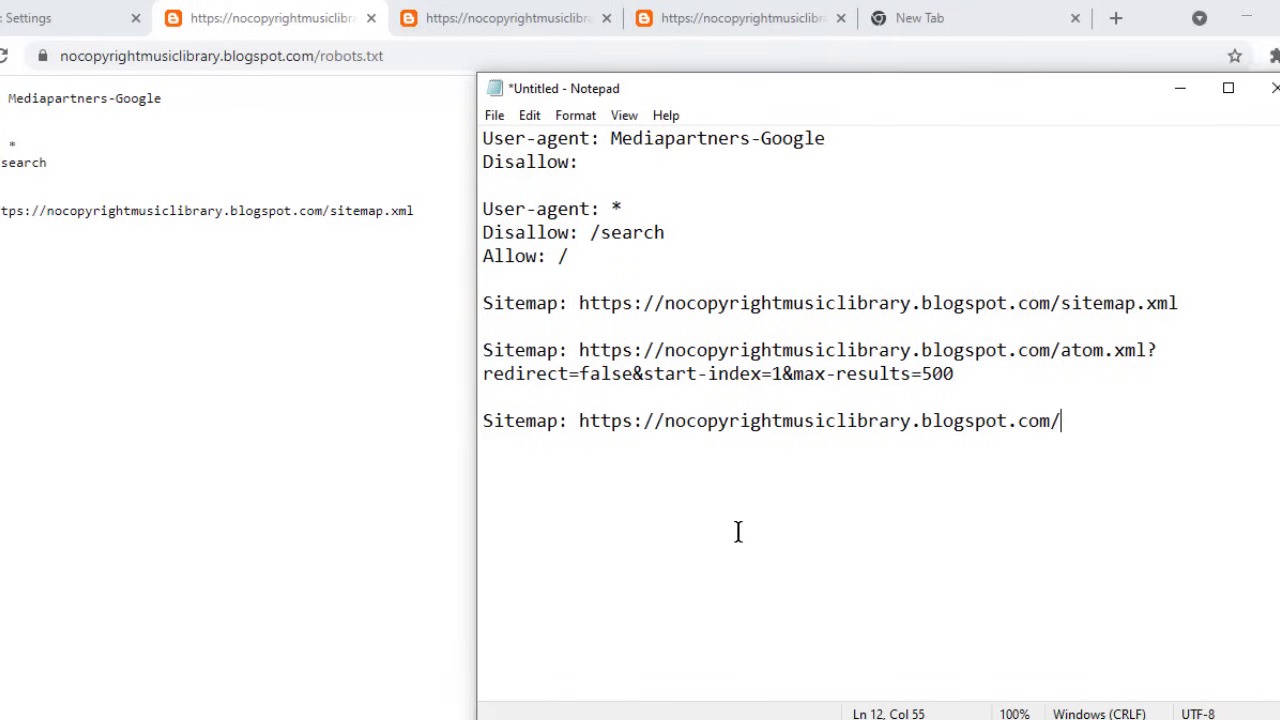
pyautogui.write('sitemap-')
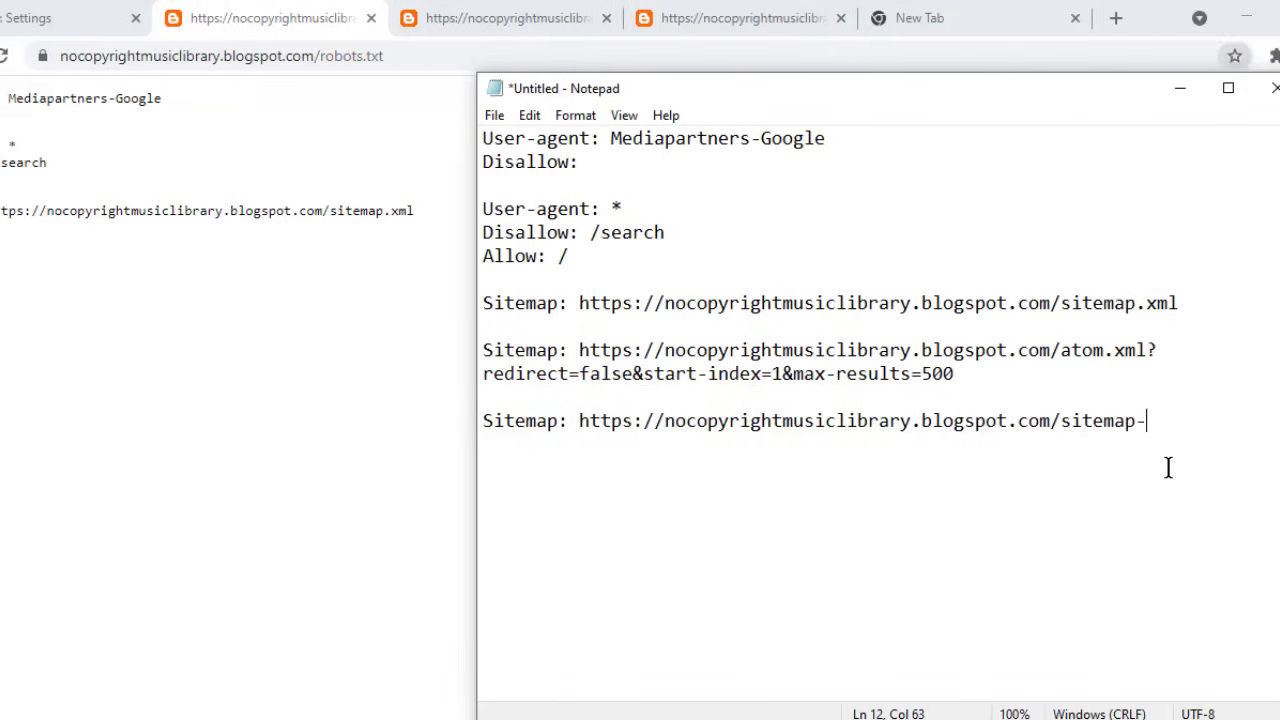
pyautogui.write('pages.xm')
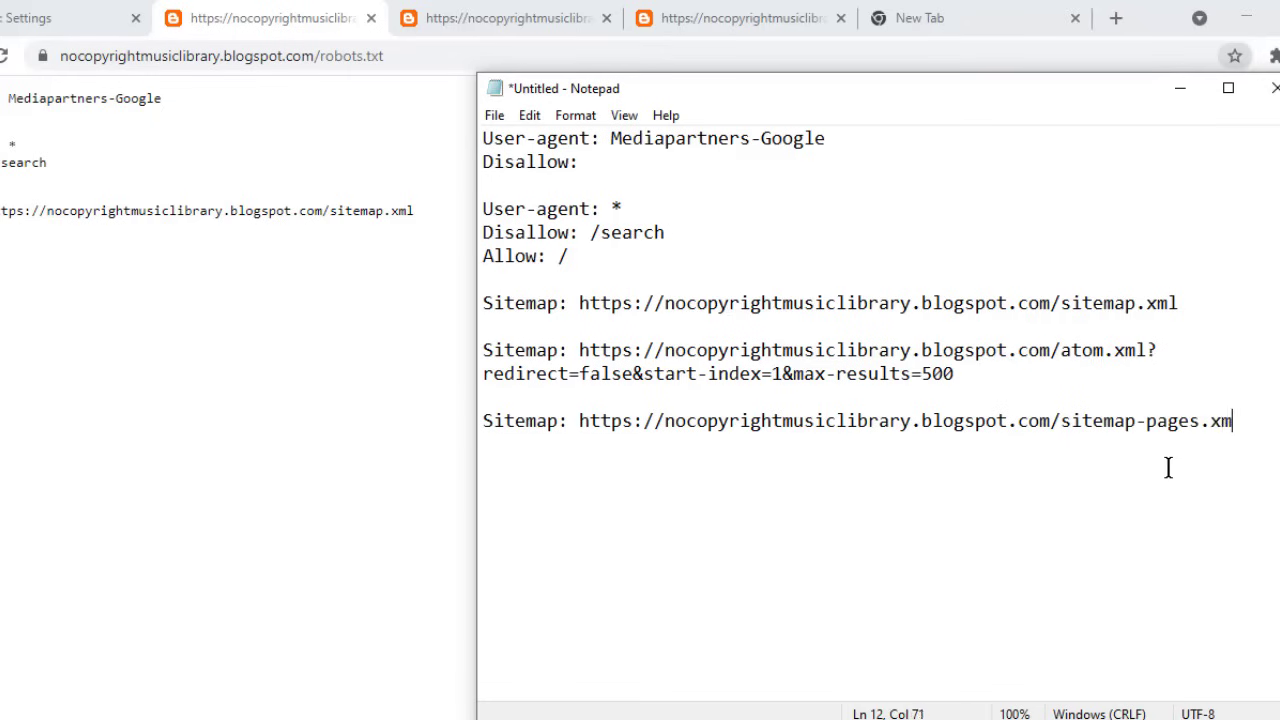
pyautogui.write('l')
# - Select and copy the entire robots.txt text in Notepad
pyautogui.moveTo(1168, 467)
pyautogui.mouseDown()
pyautogui.moveTo(648, 316)
pyautogui.moveTo(578, 245)
pyautogui.moveTo(549, 142)
pyautogui.mouseUp()
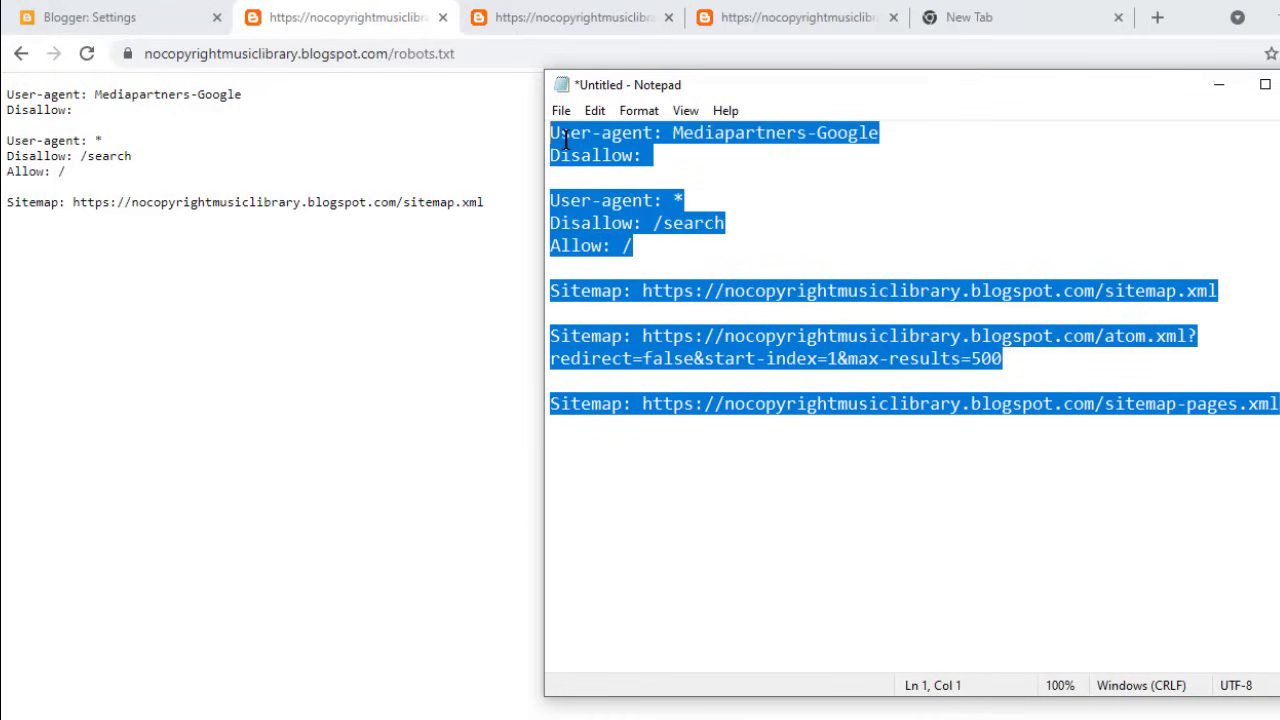
pyautogui.rightClick(566, 140)
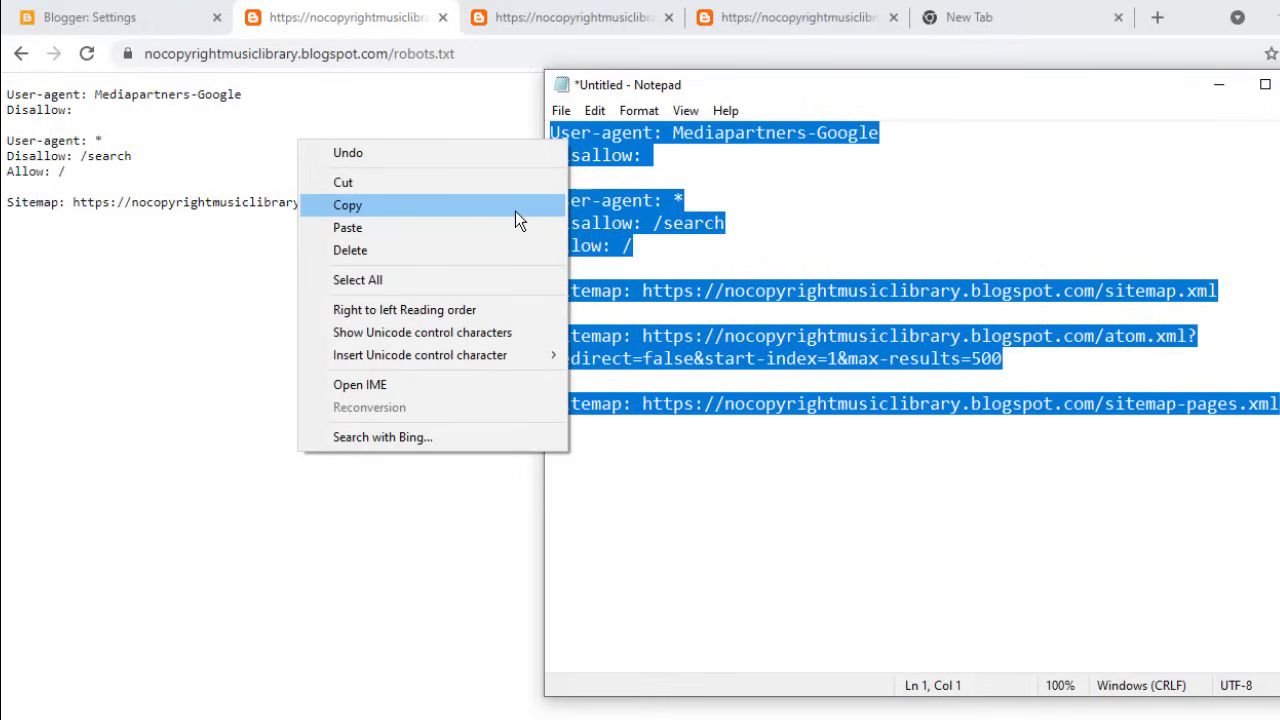
pyautogui.click(516, 211)
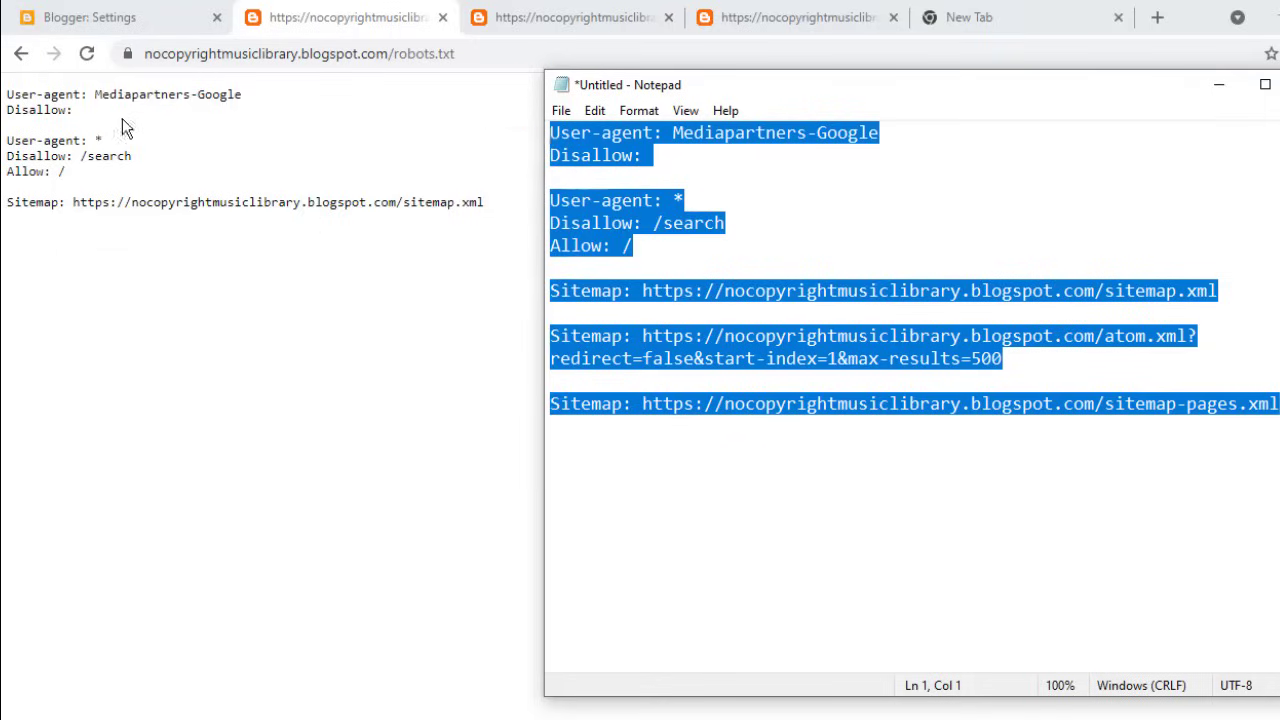
# - Return to Blogger settings and switch Enable custom robots.txt back on
pyautogui.click(131, 12)
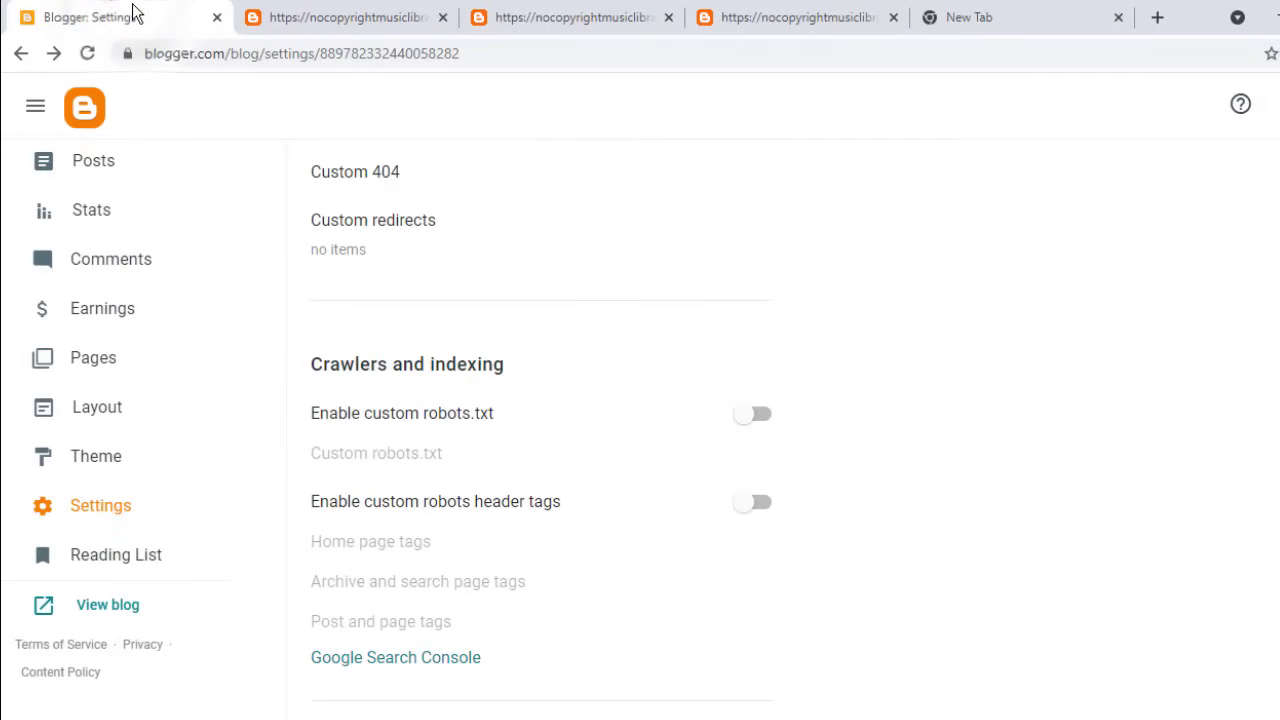
pyautogui.click(107, 508)
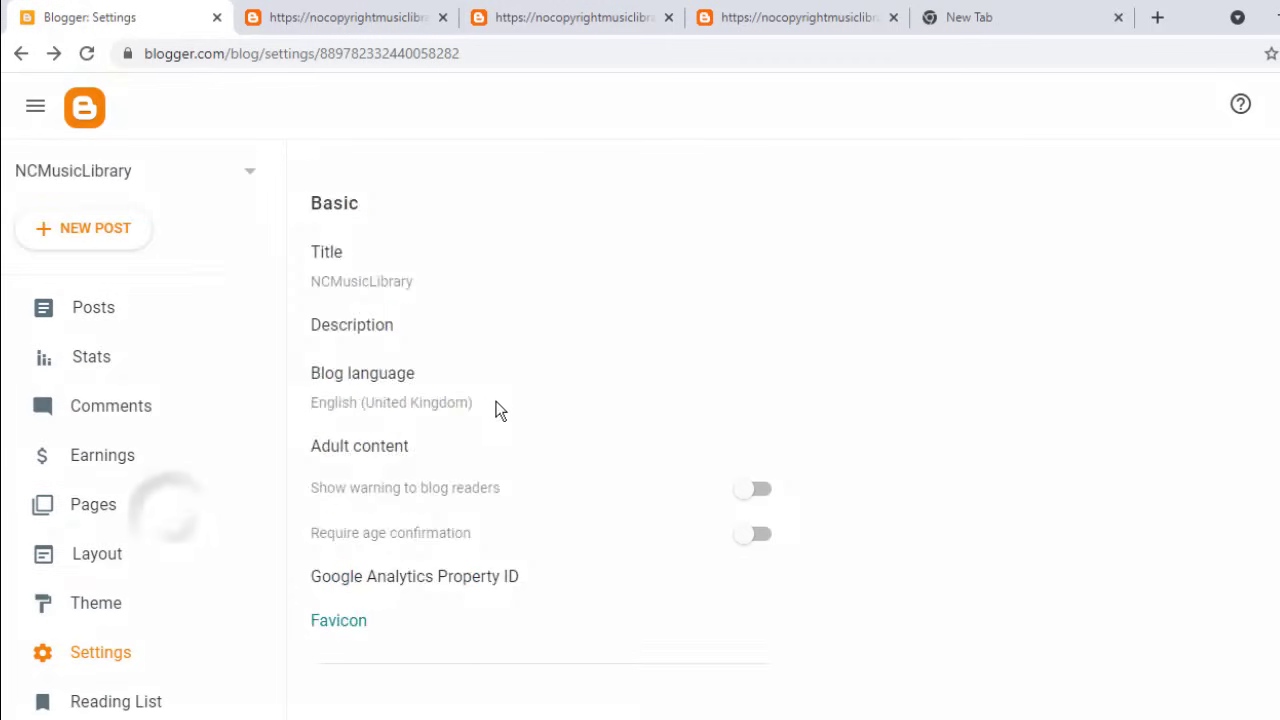
pyautogui.moveTo(513, 261); pyautogui.dragTo(305, 263)
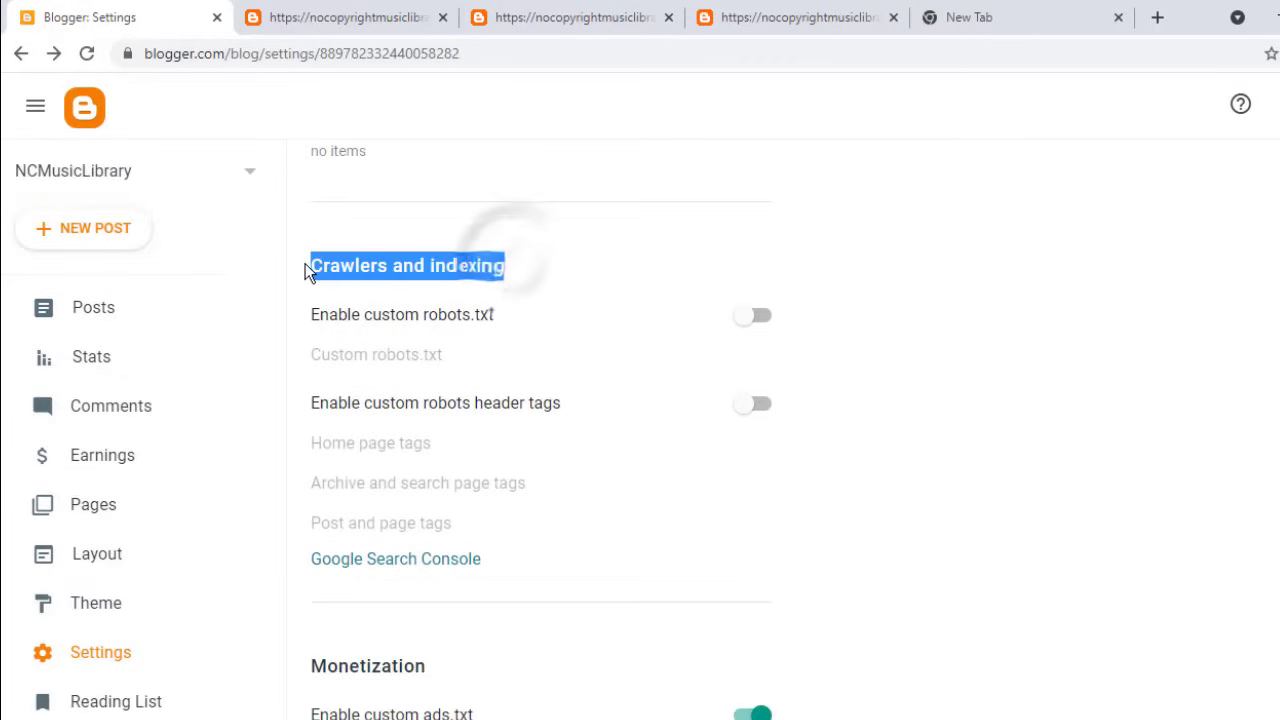
pyautogui.click(522, 280)
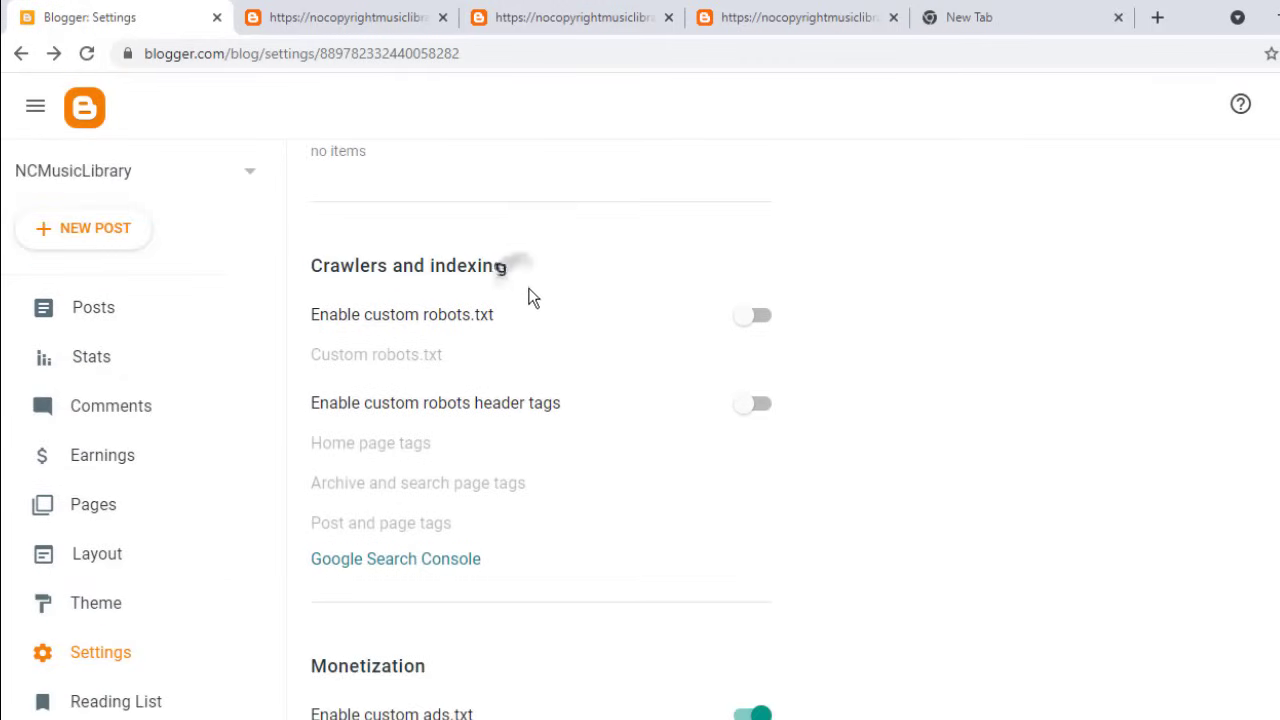
pyautogui.click(760, 318)
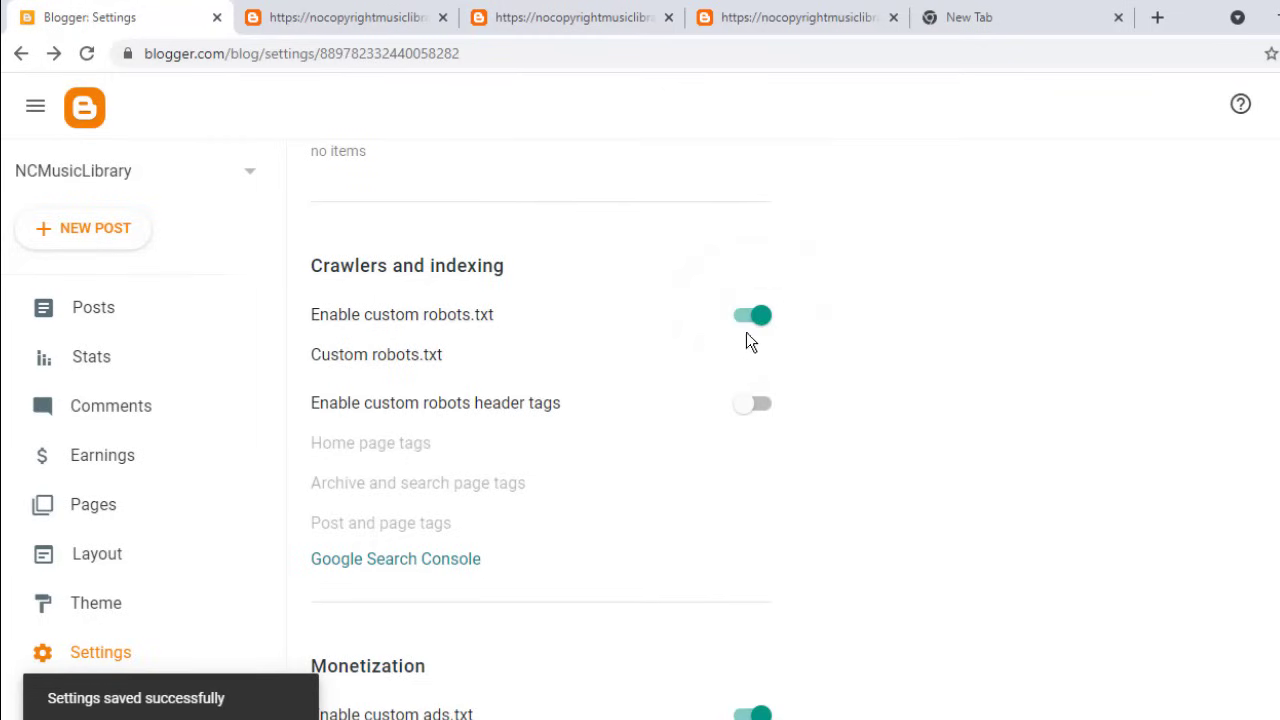
# - Paste the prepared rules into the Custom robots.txt editor and save
pyautogui.click(408, 362)
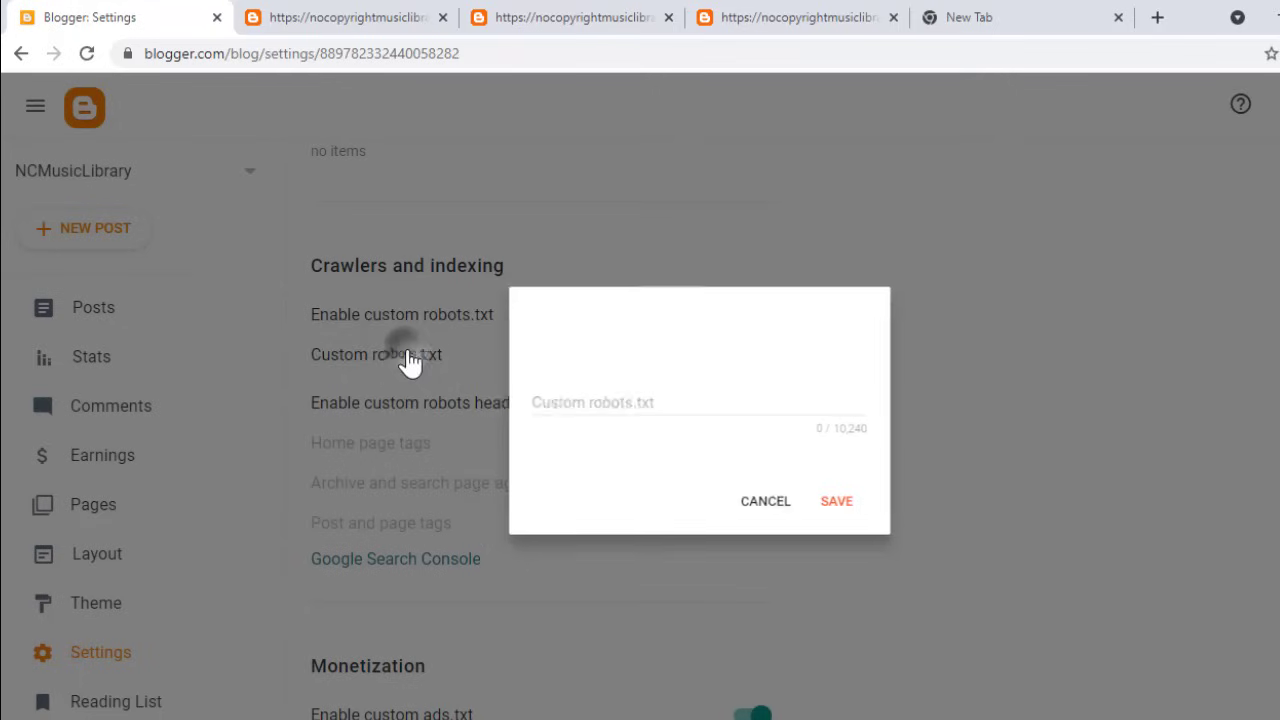
pyautogui.click(566, 401)
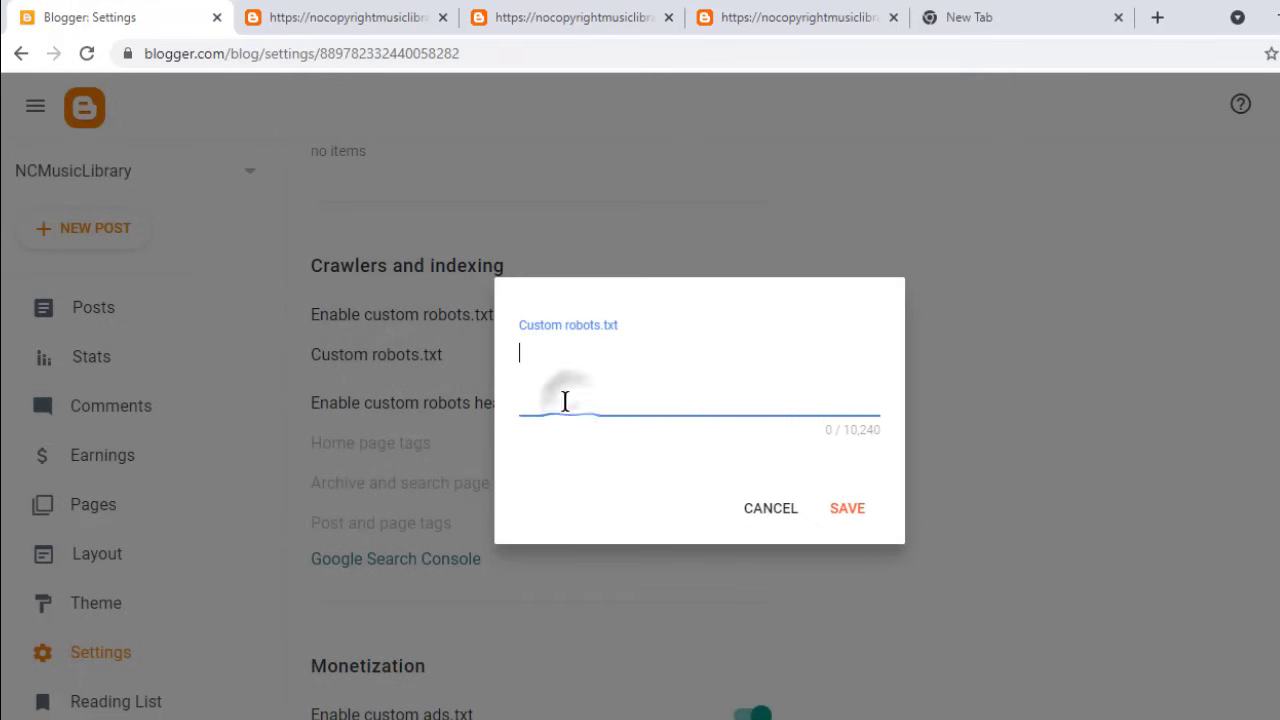
pyautogui.rightClick(522, 350)
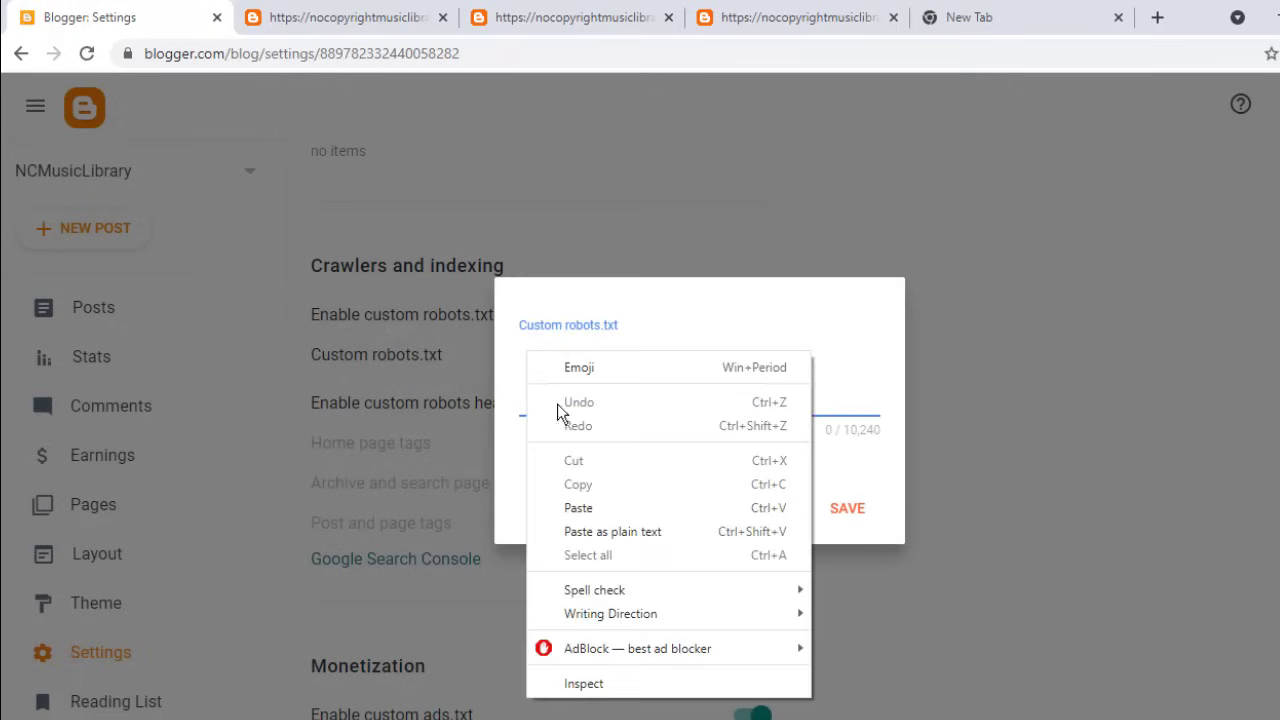
pyautogui.click(627, 507)
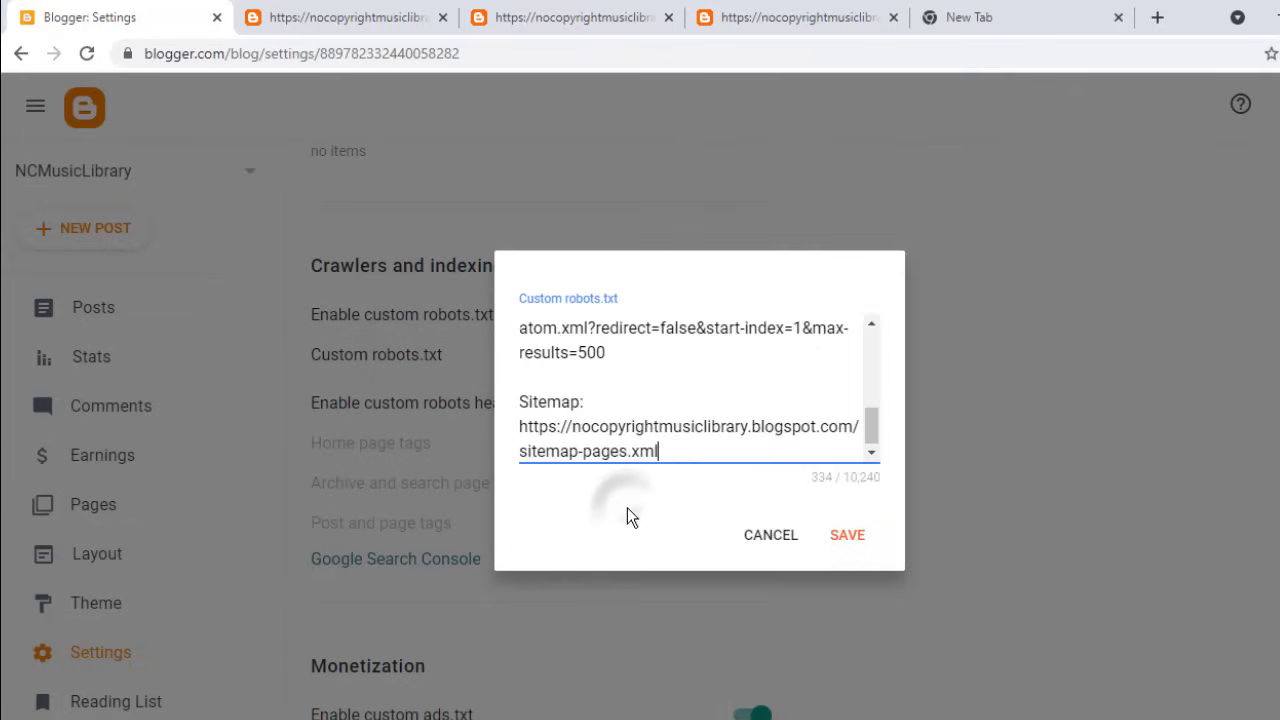
pyautogui.click(849, 536)
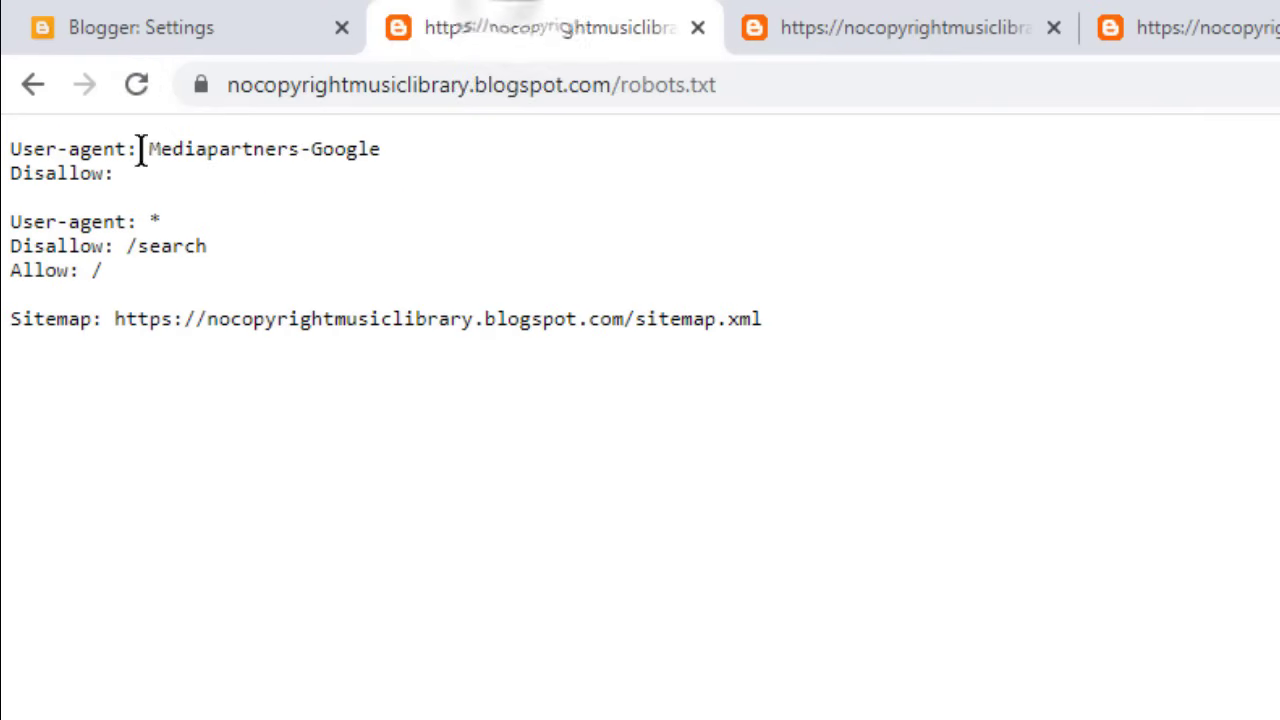
# - Reload the live robots.txt page to confirm the two new Sitemap lines appear
pyautogui.click(87, 53)
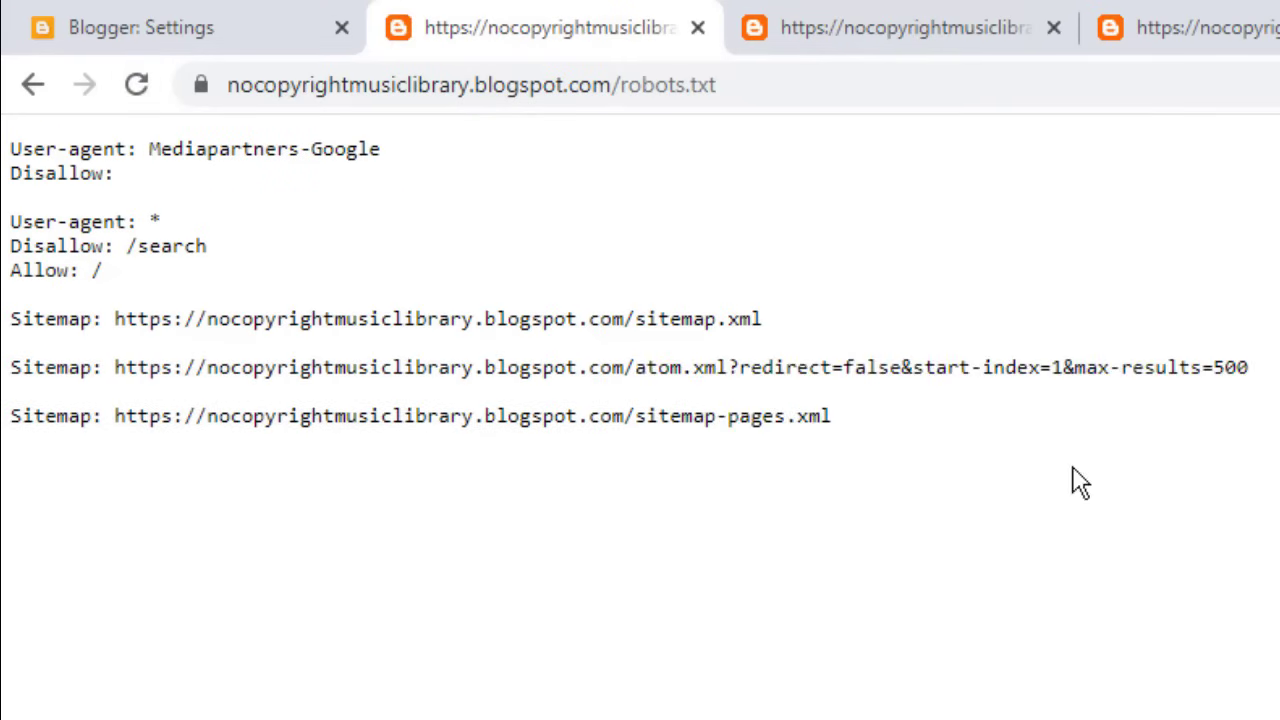